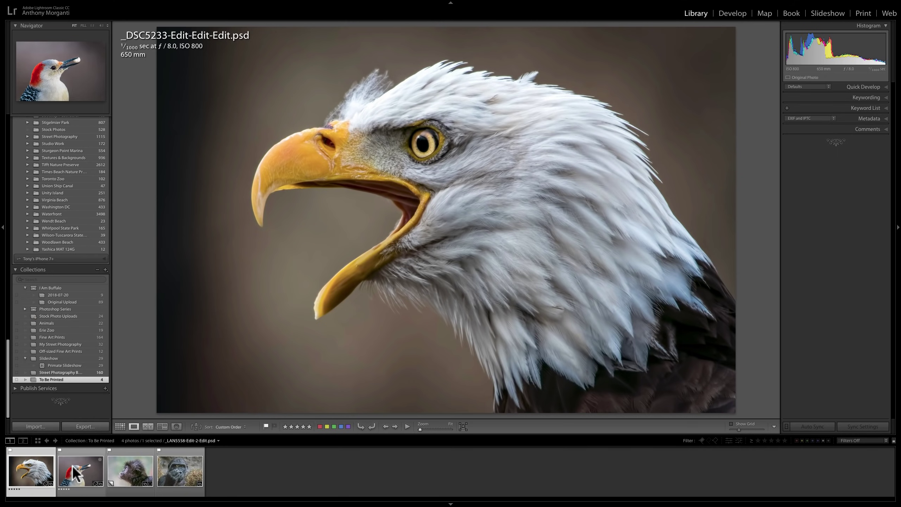
Preview the four photos of the To Be Printed collection, select the bald eagle photo and switch to the Print module.
click(77, 471)
click(131, 469)
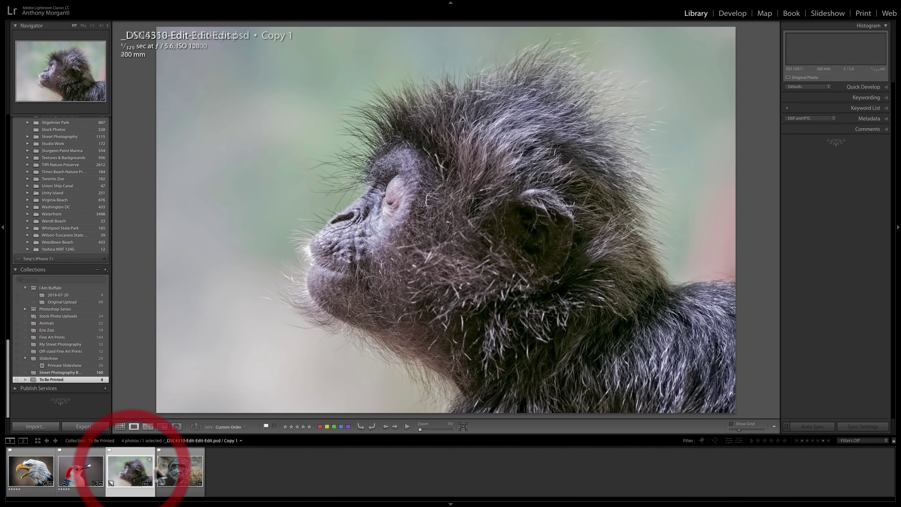
click(181, 470)
click(15, 467)
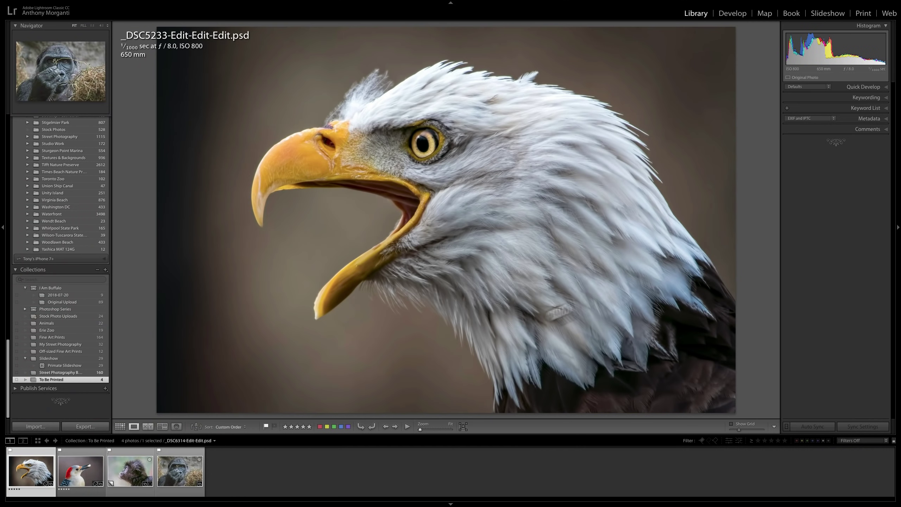
click(864, 14)
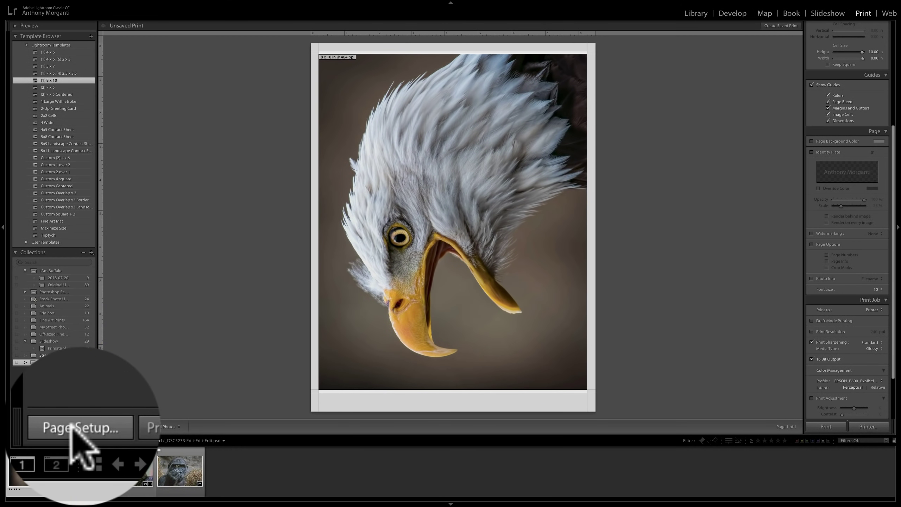
Open the page setup and keep the page formatted for Any Printer.
click(28, 426)
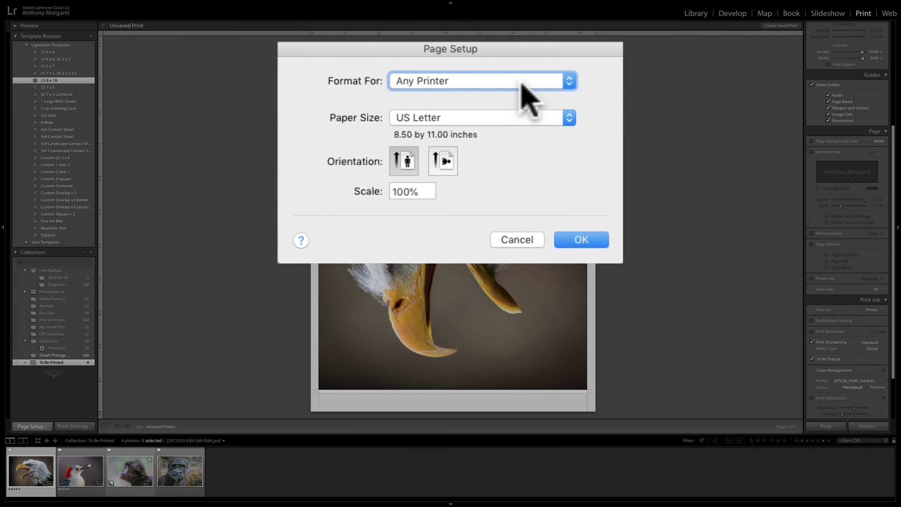
click(504, 120)
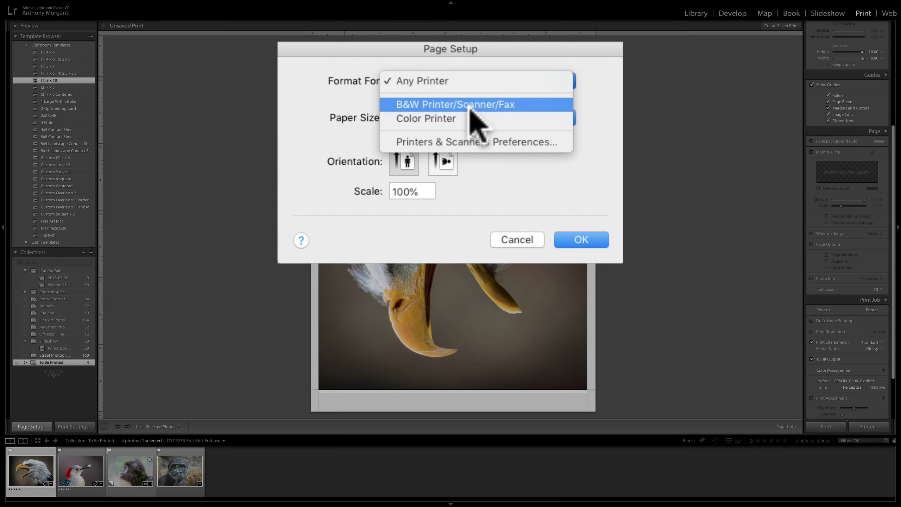
click(457, 80)
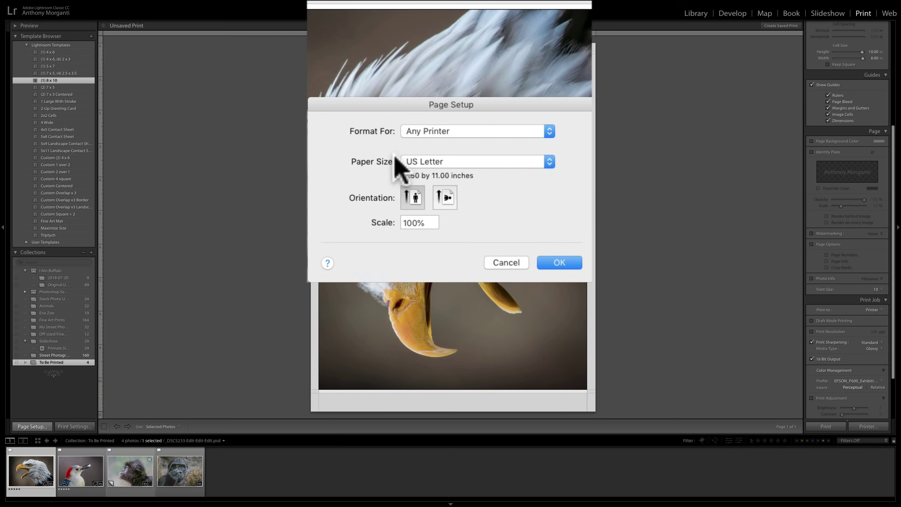
Add a custom paper size, check its non-printable area options, and discard it.
click(550, 162)
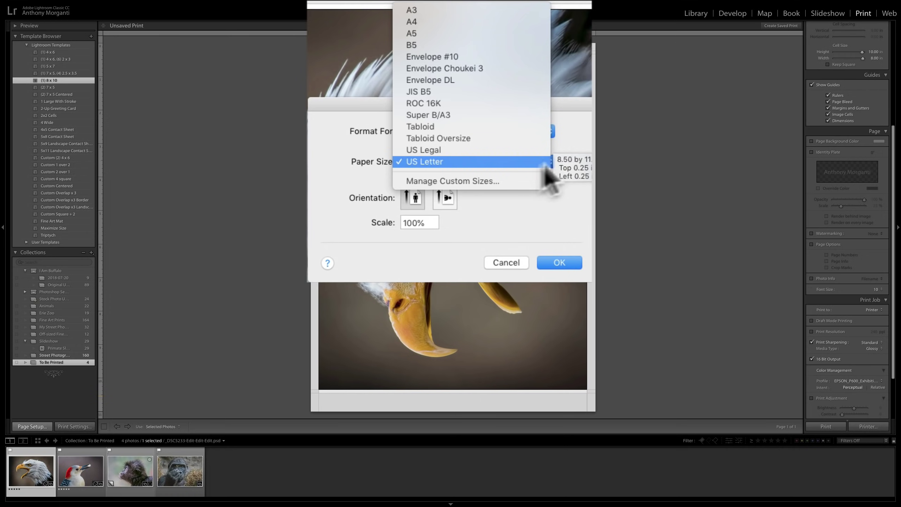
click(472, 147)
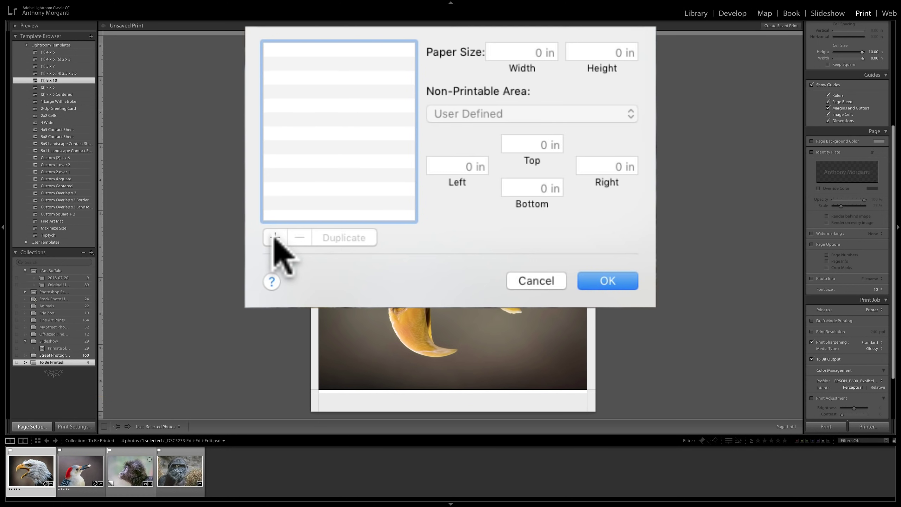
click(275, 238)
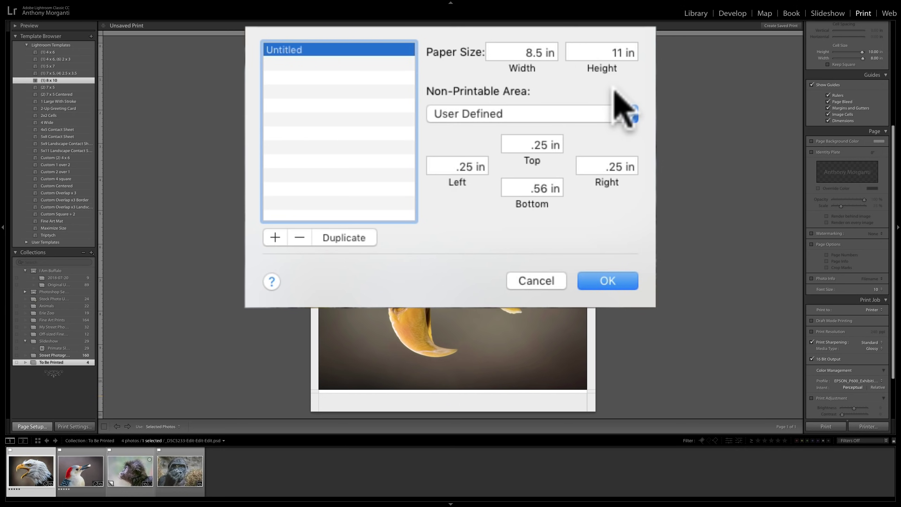
click(632, 114)
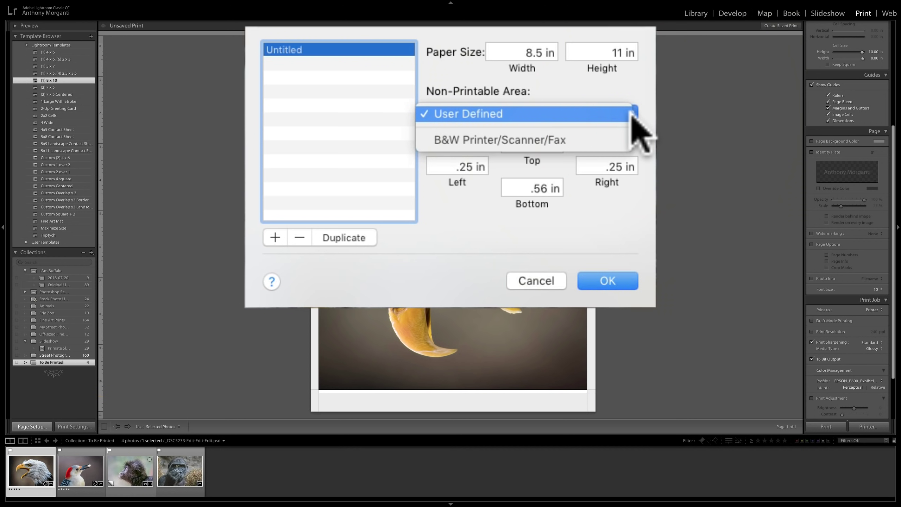
click(617, 88)
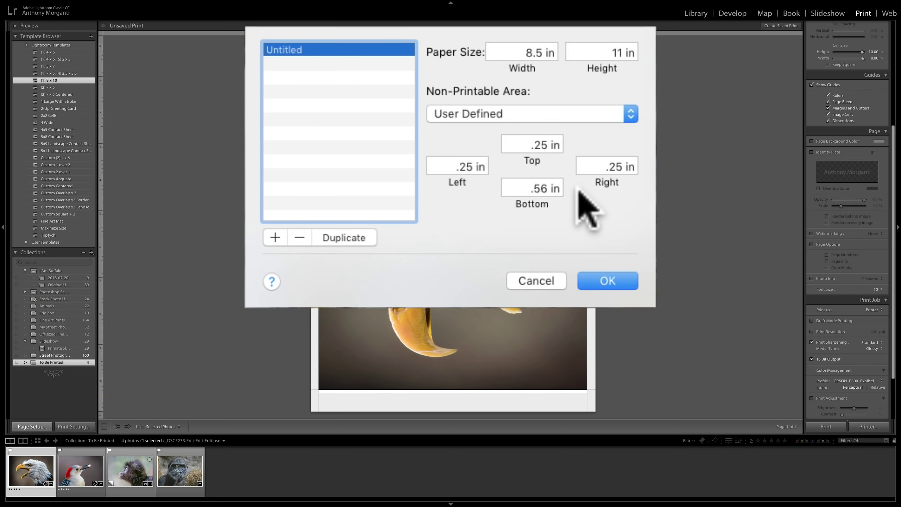
click(539, 272)
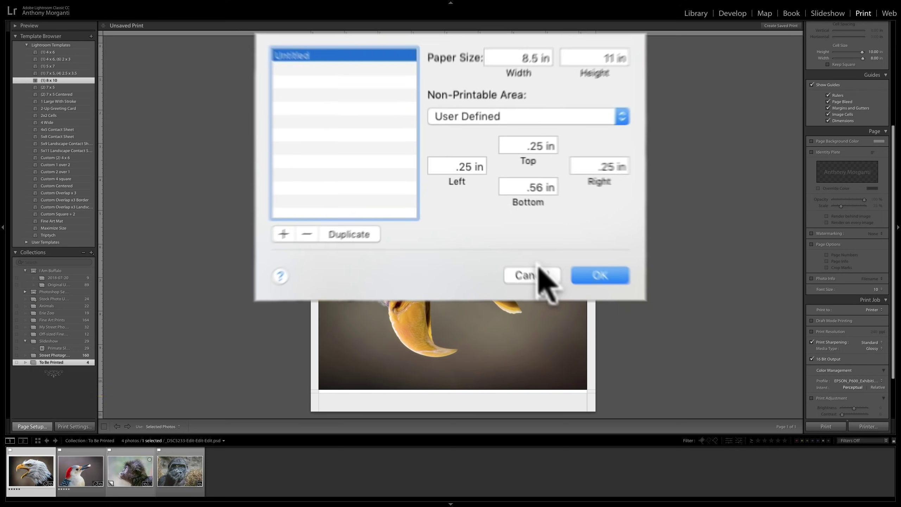
Keep US Letter as the paper size and accept the page setup.
click(486, 210)
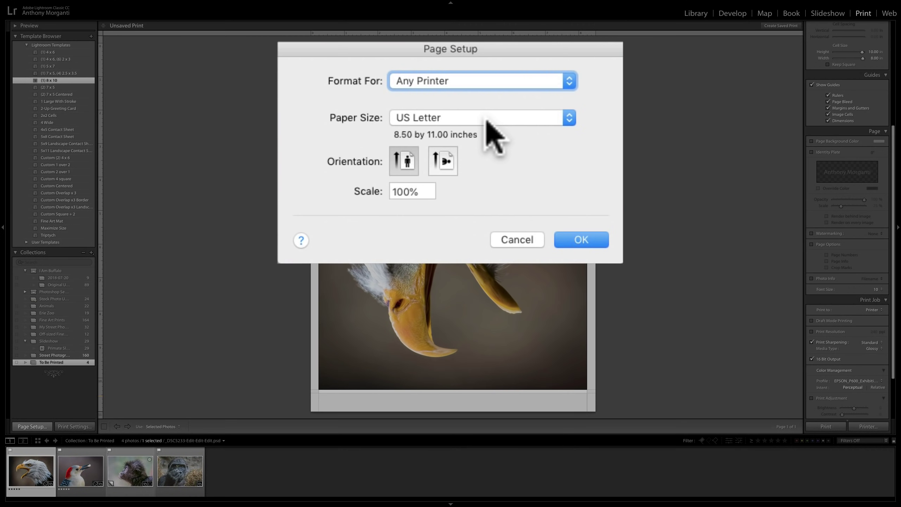
click(467, 137)
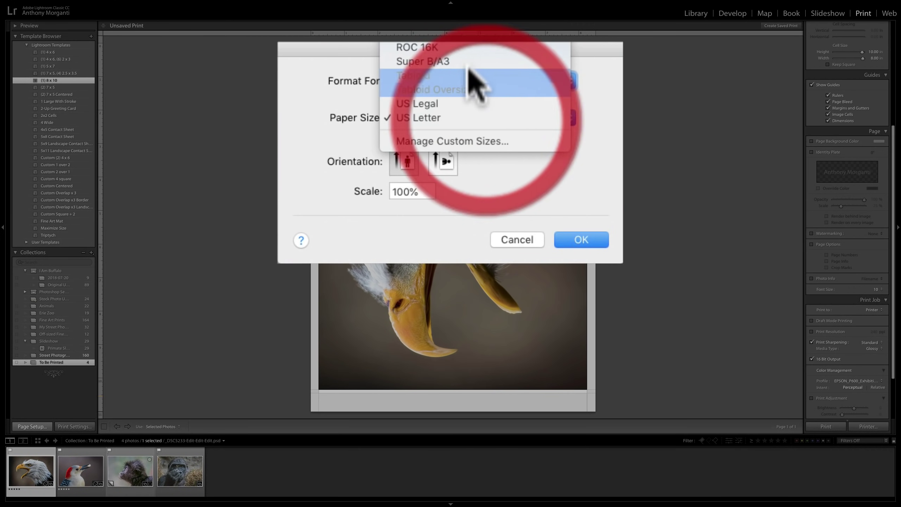
click(445, 112)
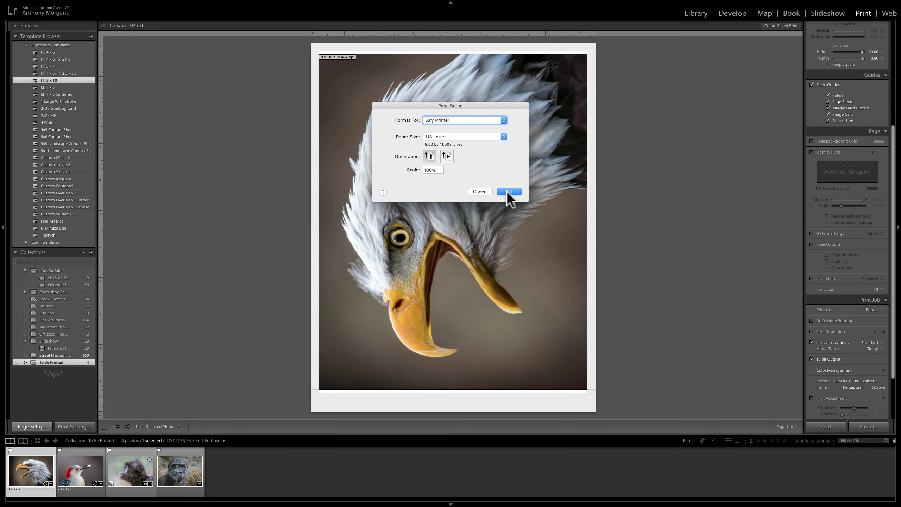
click(508, 192)
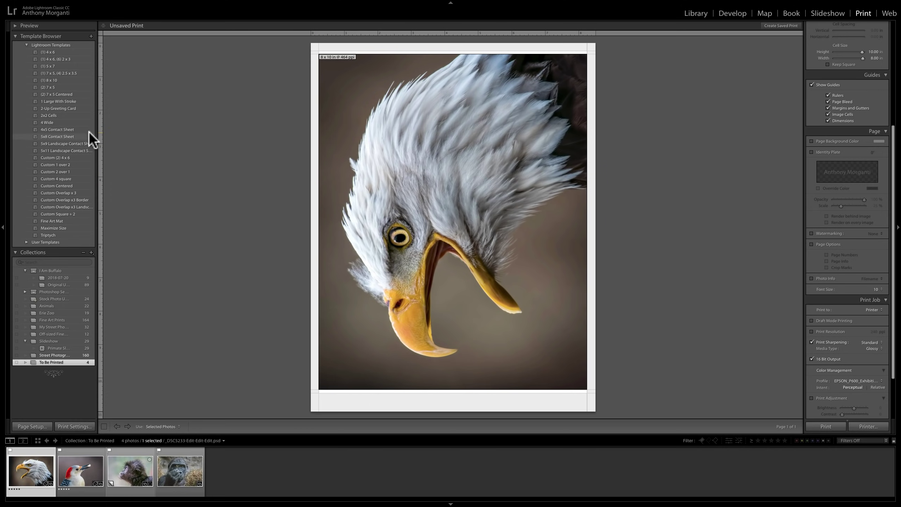
Preview the 4x5 Contact Sheet template, apply the 5x8 Contact Sheet template and fill it with all four collection photos.
click(56, 129)
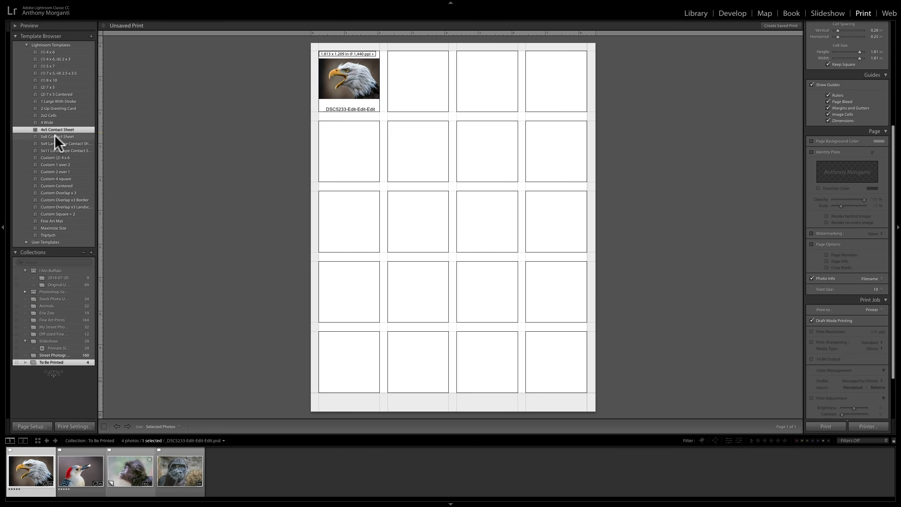
click(55, 136)
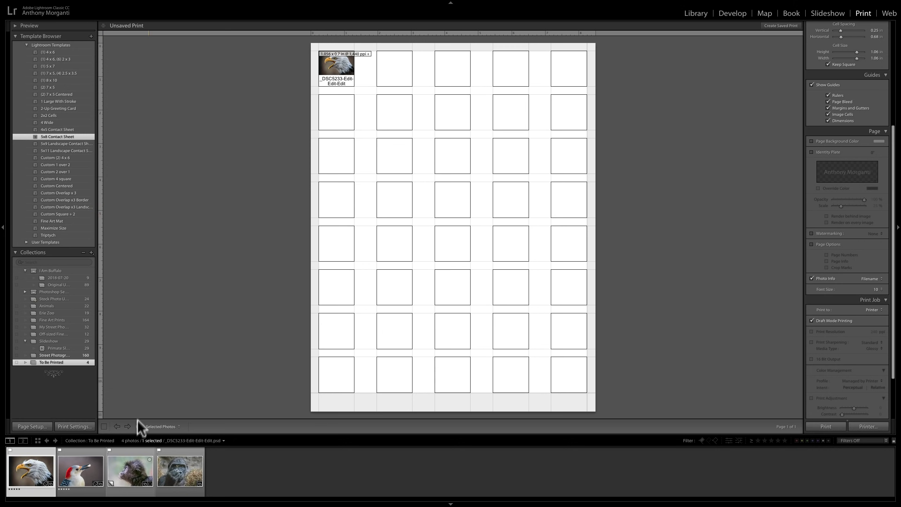
drag(176, 463, 331, 329)
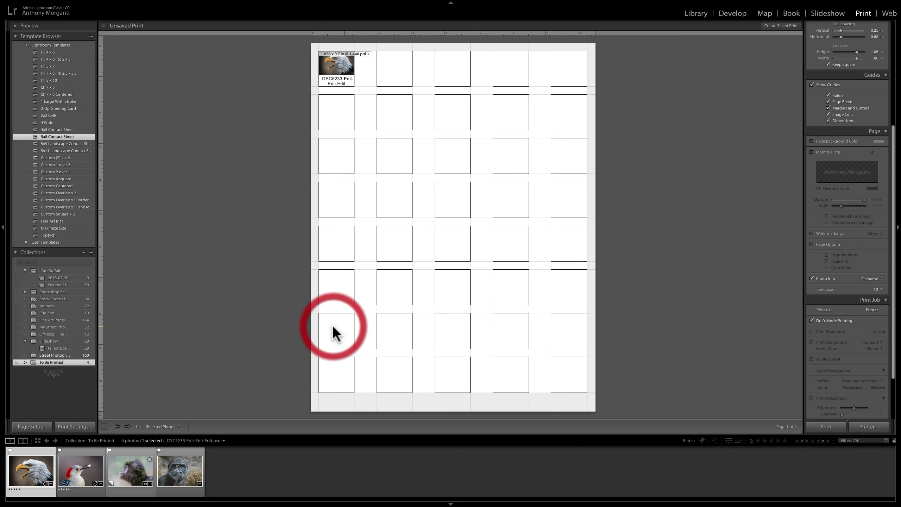
click(73, 473)
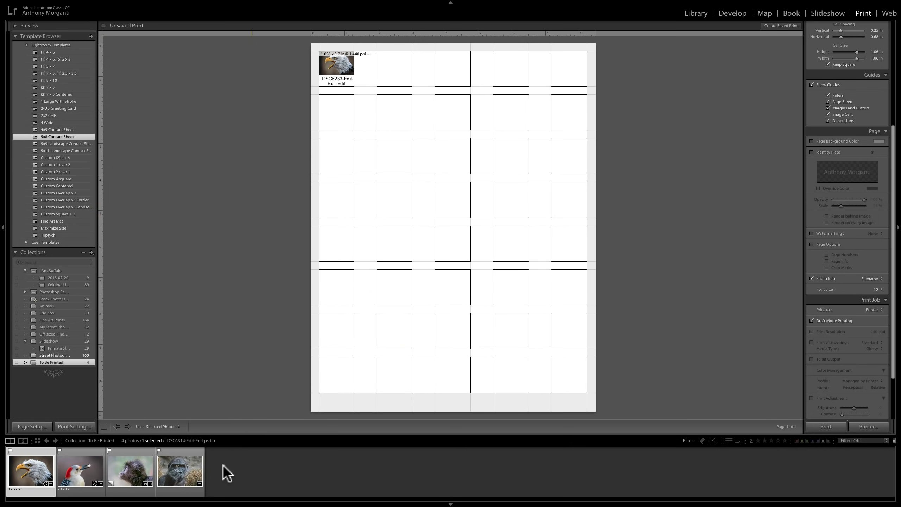
ctrl+click(85, 470)
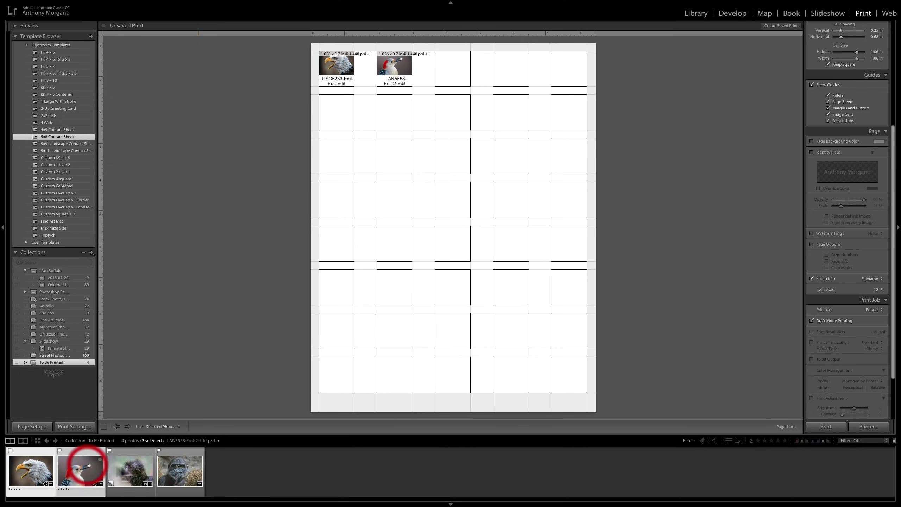
ctrl+click(131, 470)
ctrl+click(179, 471)
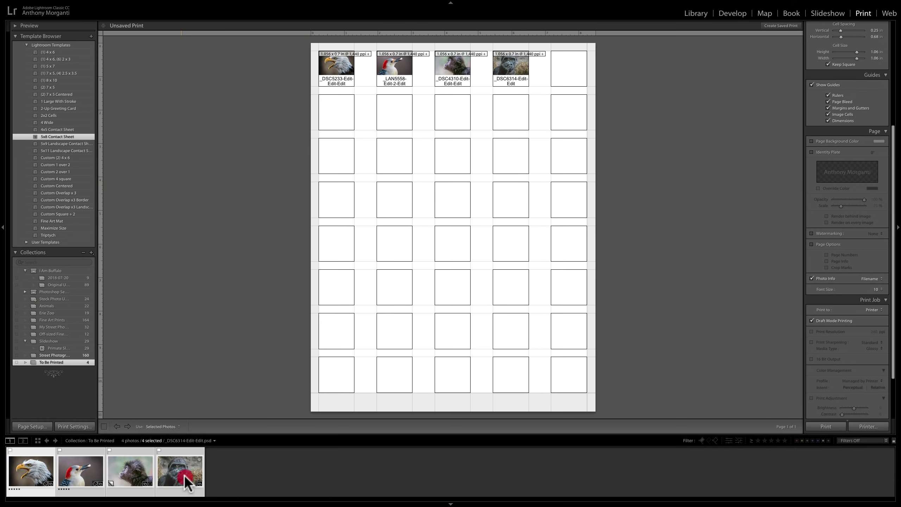
Limit the contact sheet to the bald eagle photo and preview the 5x9 and 5x11 landscape contact sheet templates.
ctrl+click(180, 477)
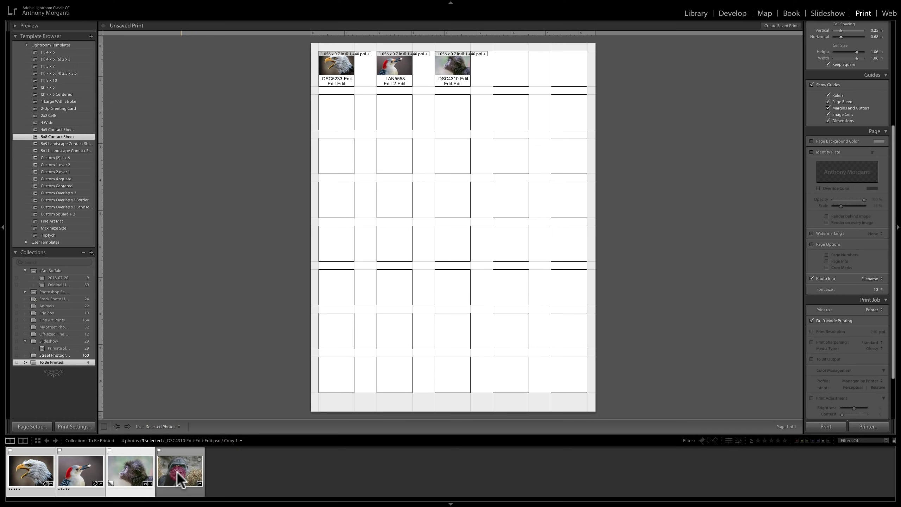
click(180, 477)
click(31, 473)
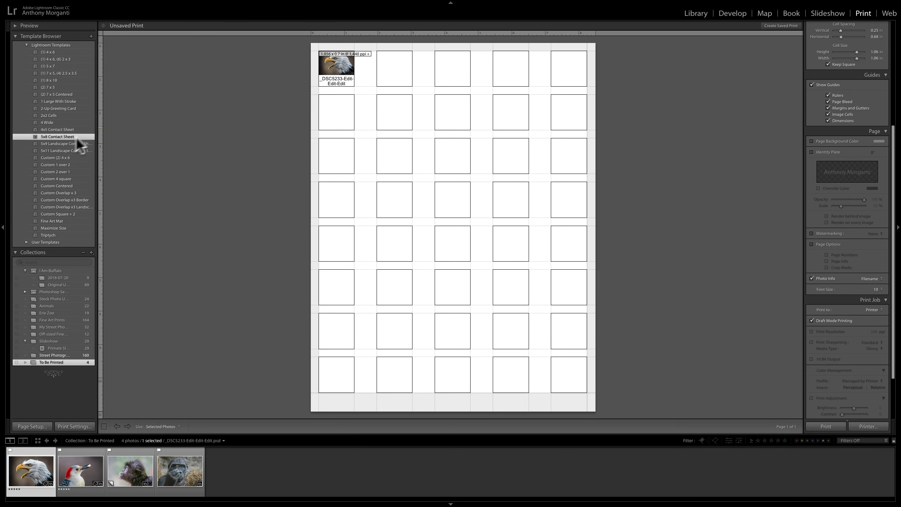
click(60, 143)
click(58, 150)
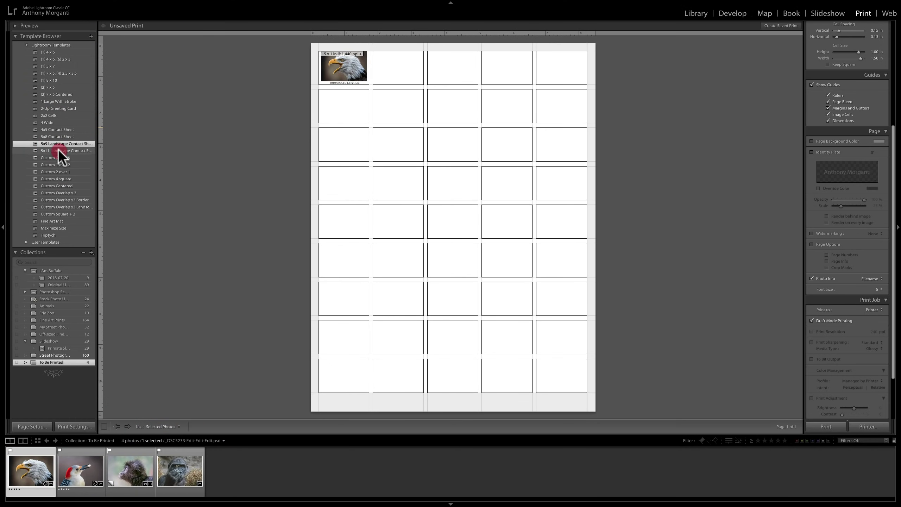
Apply the Custom 1 over 2 template and place the eagle in the wide upper cell, the woodpecker lower left and the gorilla lower right.
click(55, 165)
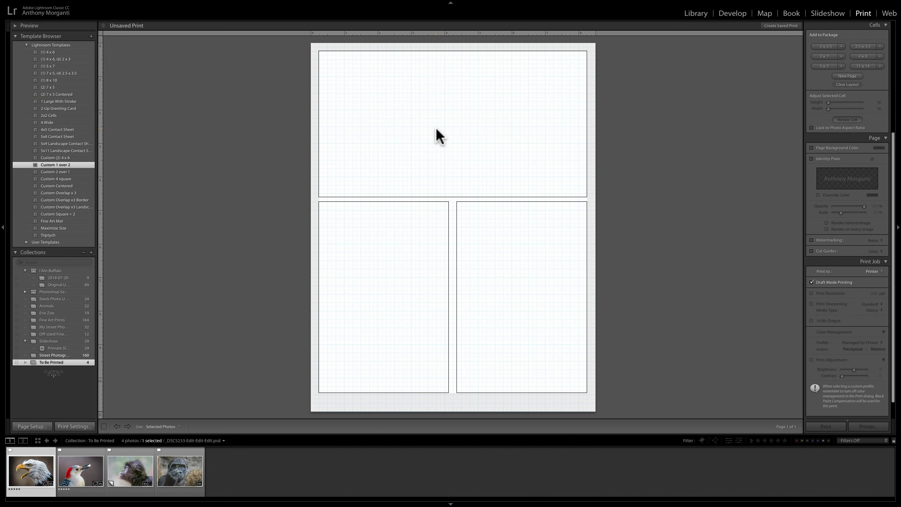
drag(31, 474, 454, 156)
drag(82, 477, 364, 336)
drag(183, 475, 499, 300)
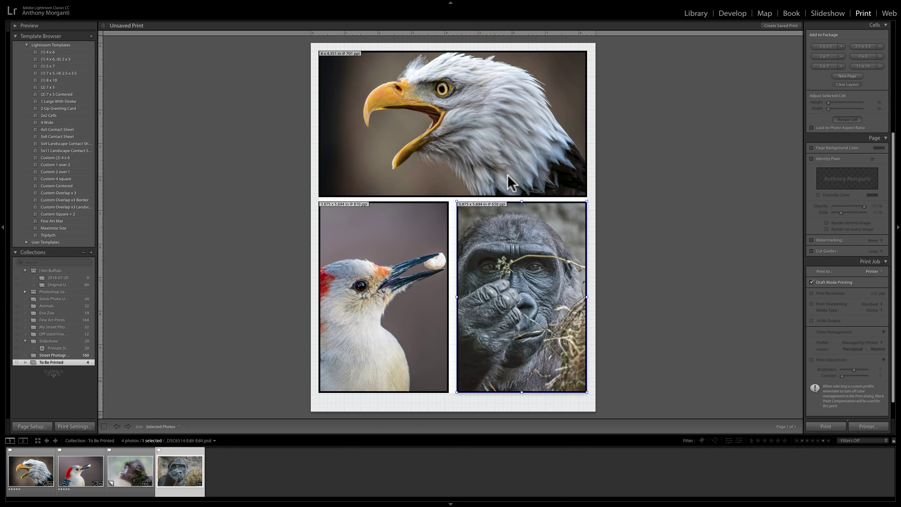
Select the bald eagle photo and apply the (1) 8 x 10 template.
click(36, 466)
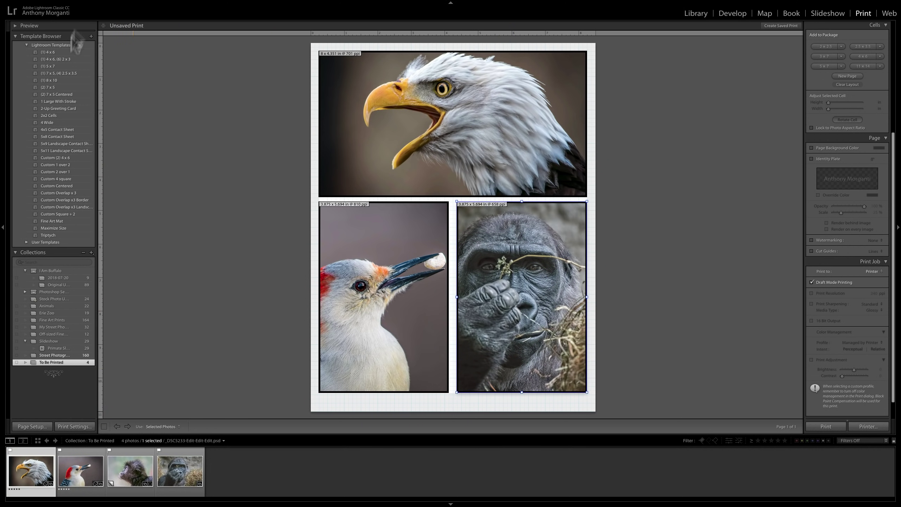
click(48, 81)
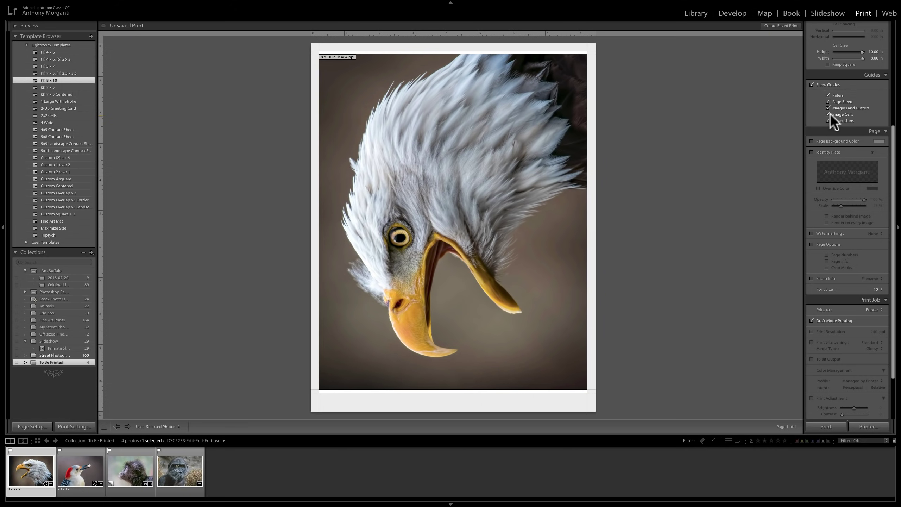
Change the layout style to Picture Package and shift both 7 x 5 eagle cells right so they are centered and aligned on the page.
scroll(831, 114, up, 5)
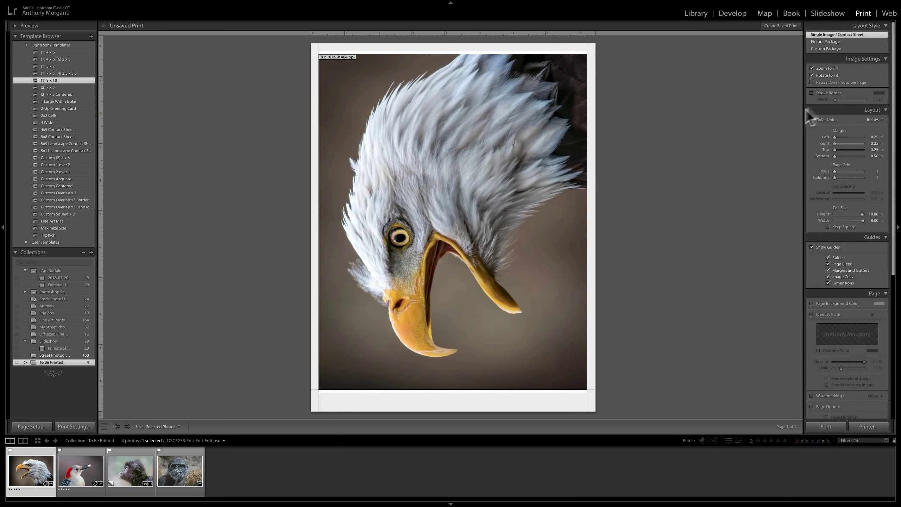
click(829, 41)
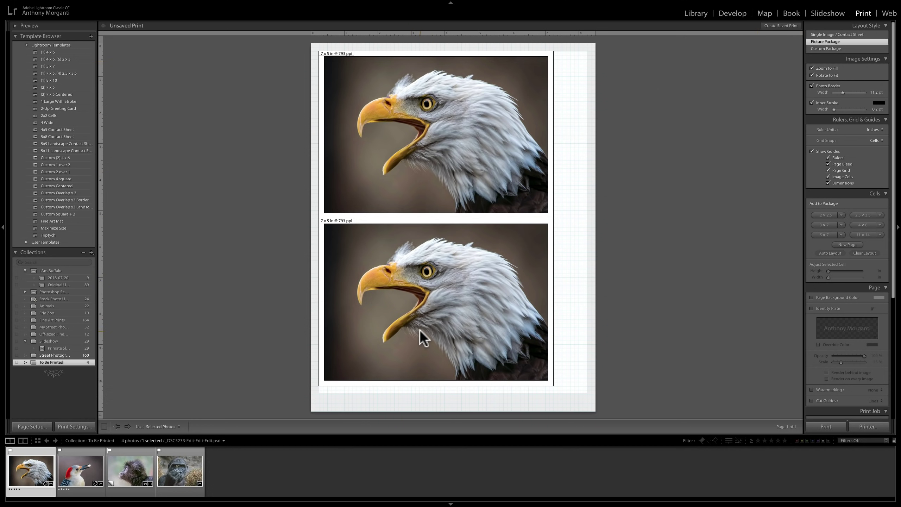
drag(421, 335, 441, 331)
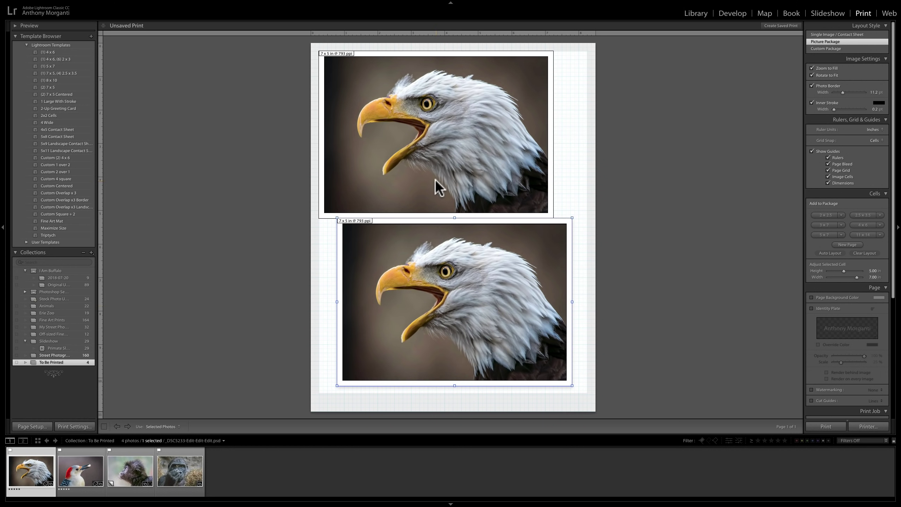
drag(433, 185, 468, 179)
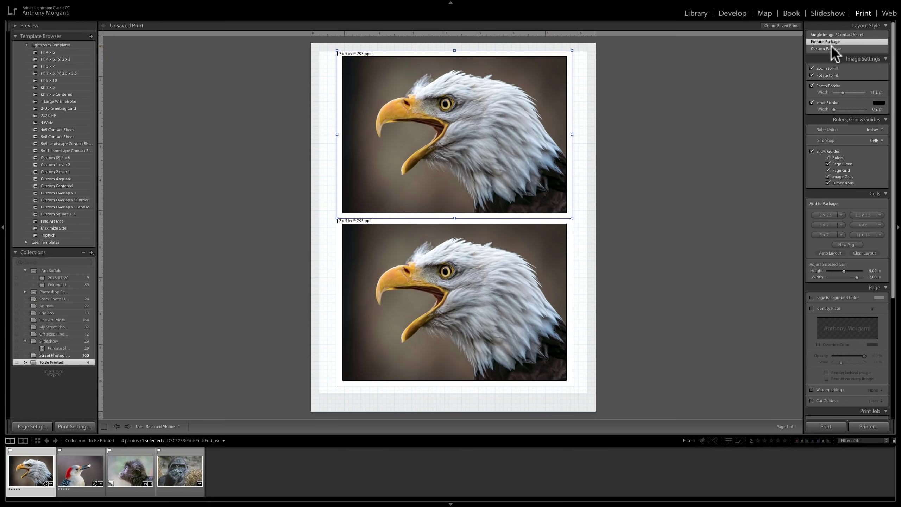
Change the layout style to Custom Package and select the wide eagle cell at the top of the page.
click(828, 48)
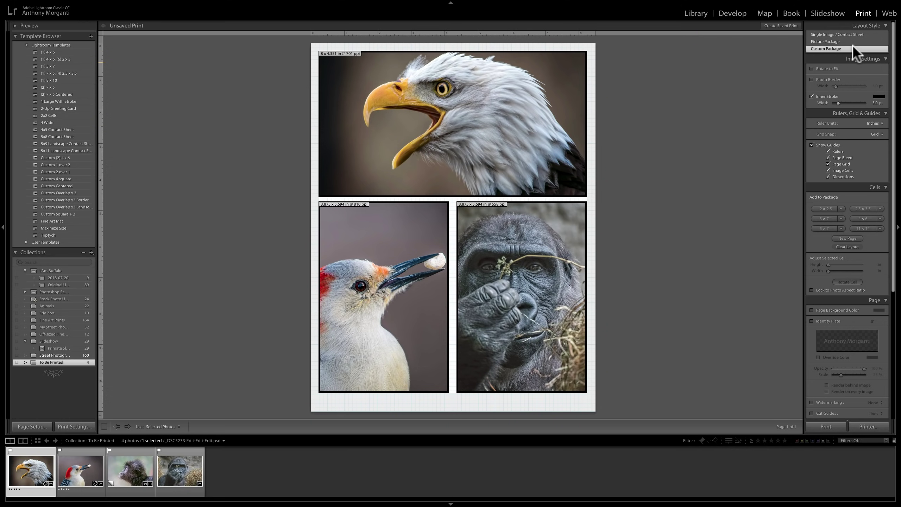
click(841, 47)
drag(431, 138, 382, 118)
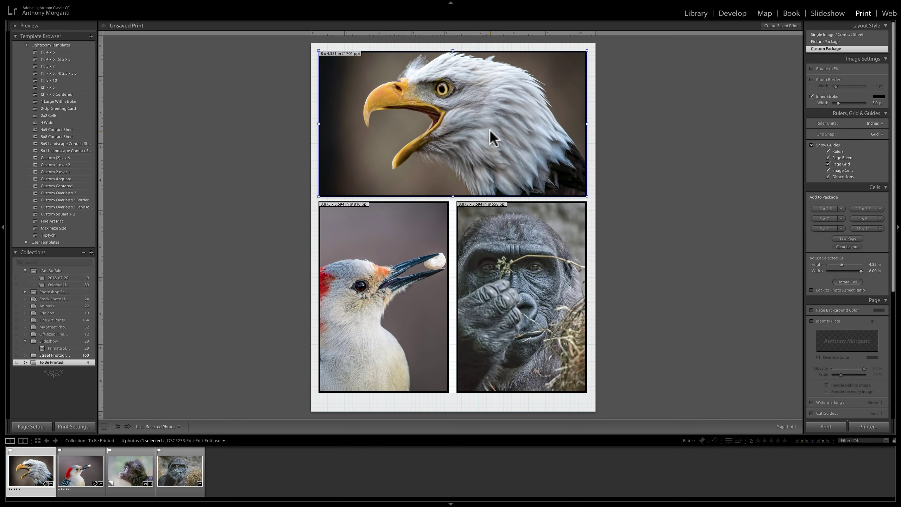
Delete the eagle, woodpecker and gorilla cells so the custom package page is empty.
key(Delete)
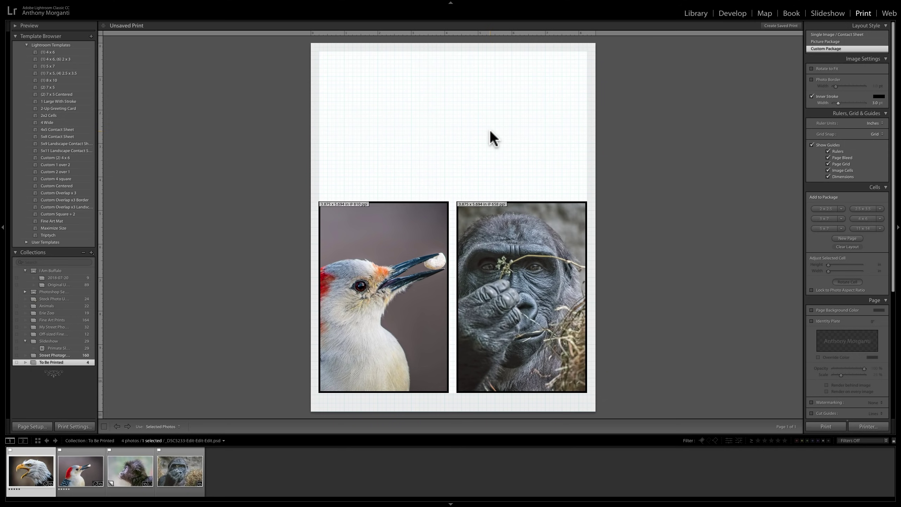
click(355, 266)
key(Delete)
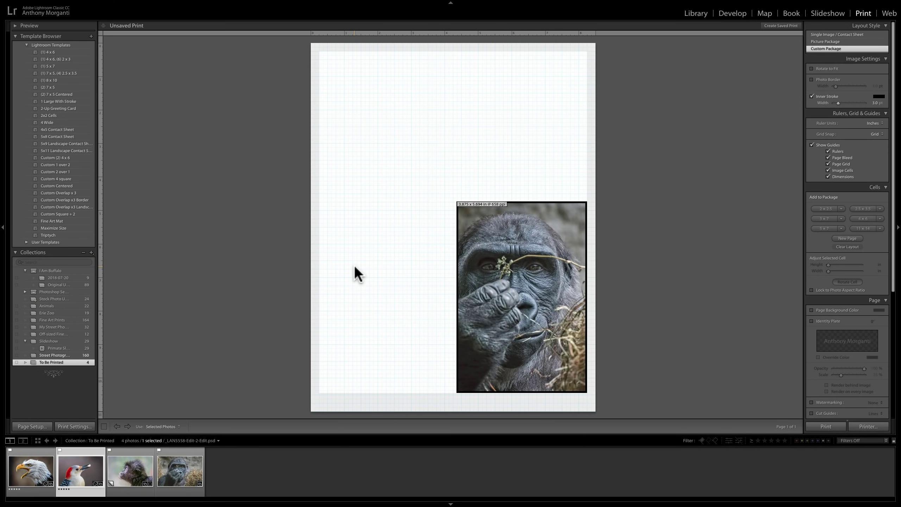
click(526, 287)
key(Delete)
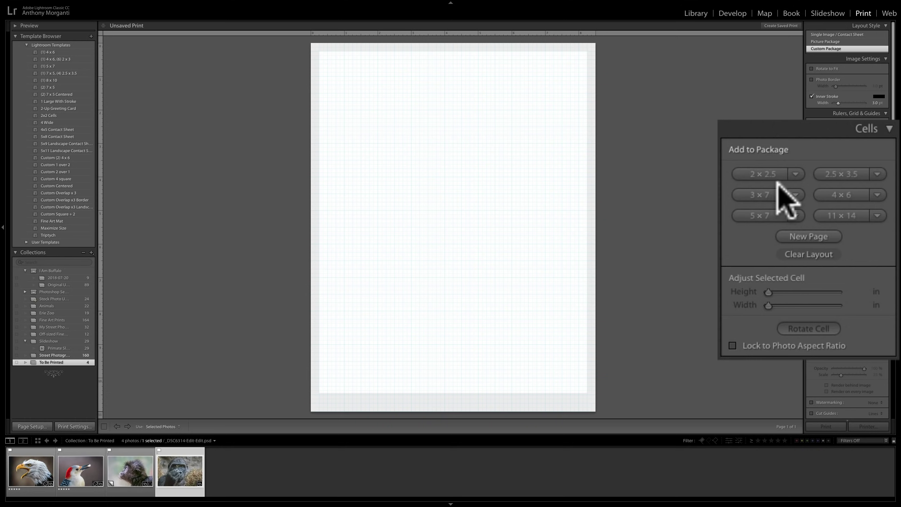
Add six 2 x 2.5 cells and one 5 x 7 cell to the empty page.
click(765, 173)
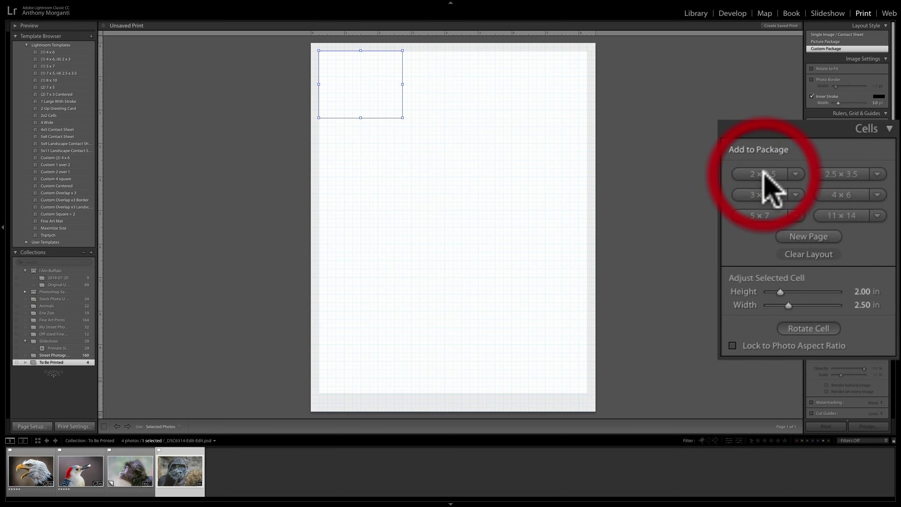
click(765, 172)
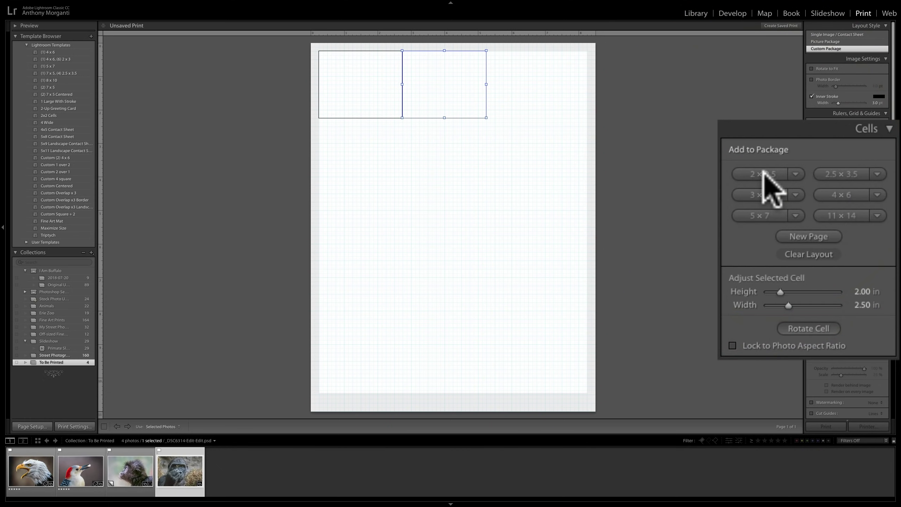
click(765, 173)
click(765, 172)
click(765, 173)
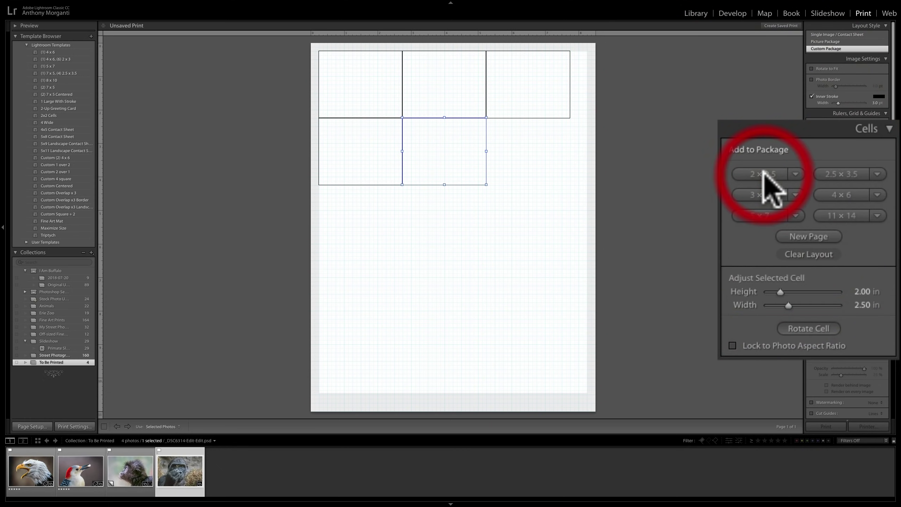
click(765, 172)
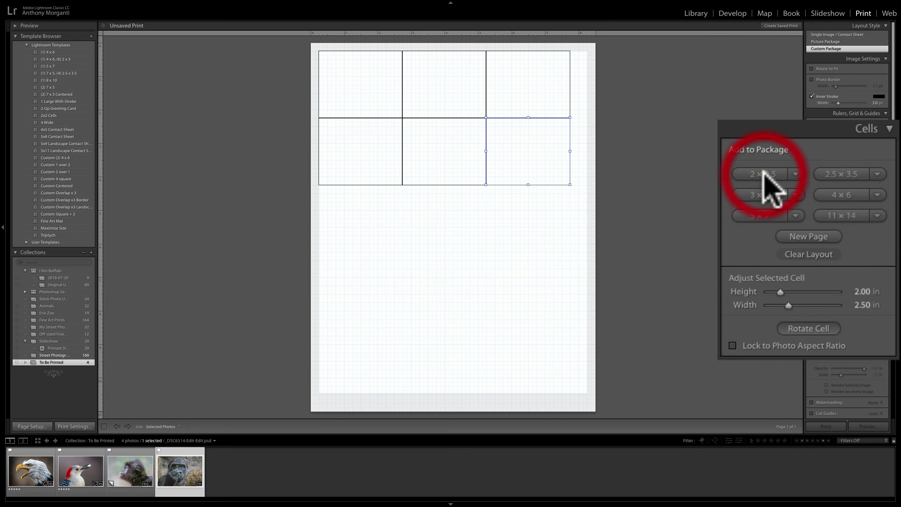
click(759, 211)
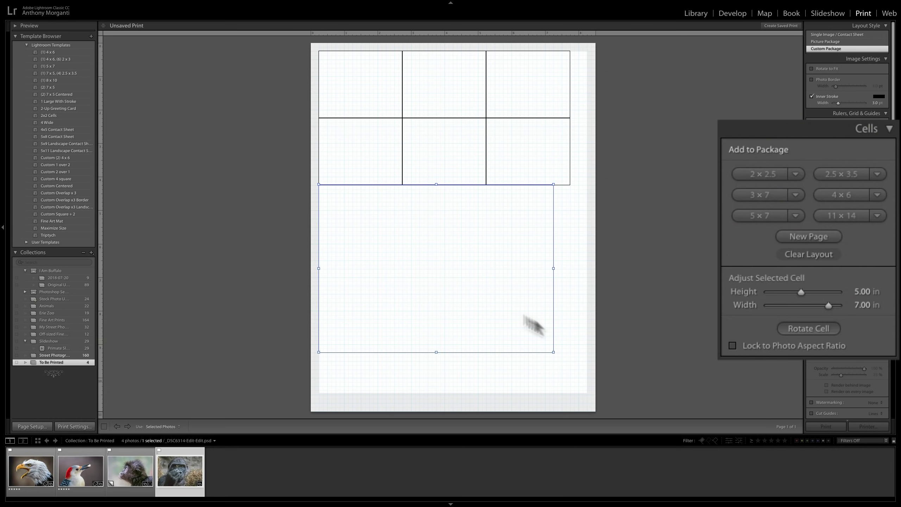
Center the 5 x 7 cell lower on the page and space the middle and right columns of small cells apart.
drag(434, 275, 450, 291)
click(529, 169)
drag(529, 169, 537, 169)
drag(465, 170, 469, 168)
drag(531, 91, 538, 90)
drag(457, 93, 461, 93)
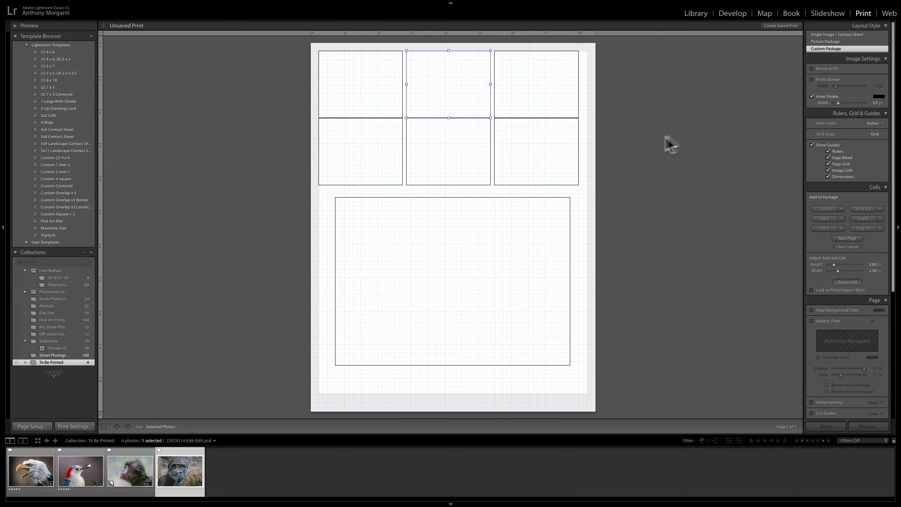
Place the gorilla in the 5 x 7 cell, and the woodpecker, dark monkey and eagle left to right in the second row.
drag(185, 485, 457, 298)
drag(135, 474, 447, 157)
drag(81, 473, 366, 143)
drag(31, 470, 526, 140)
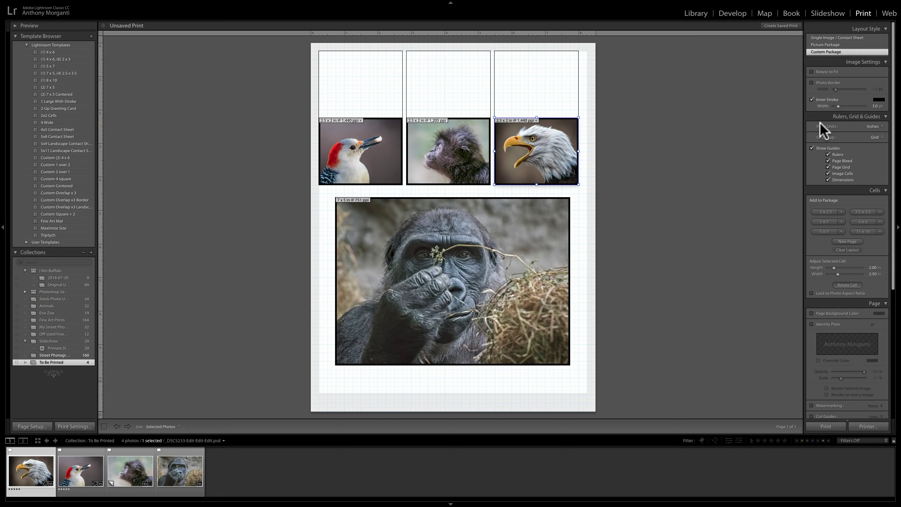
Change the layout style to Single Image / Contact Sheet for the selected eagle photo.
click(822, 34)
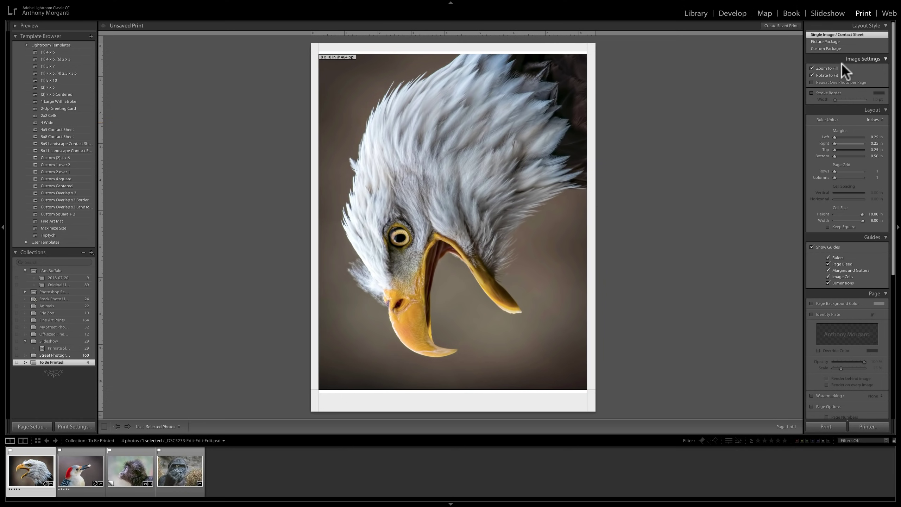
click(866, 59)
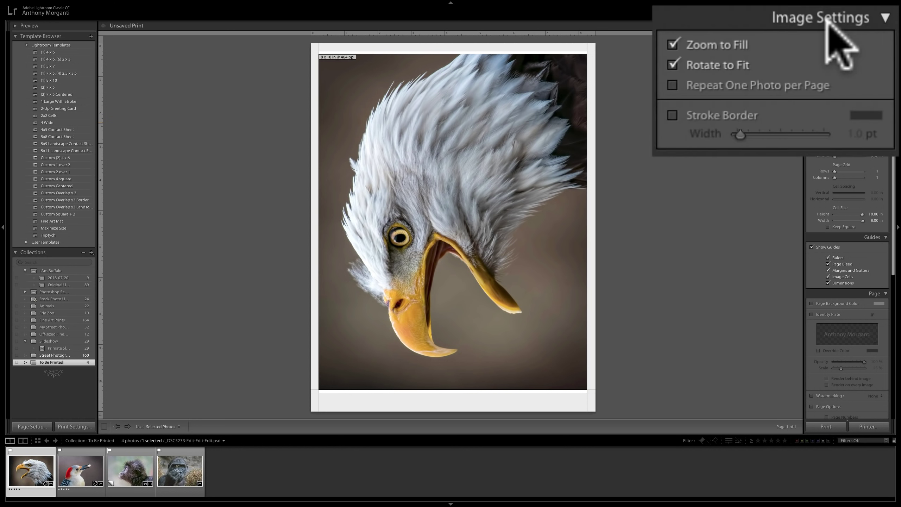
Turn Zoom to Fill off and on to compare how the eagle photo fits its cell, leaving it enabled.
click(673, 44)
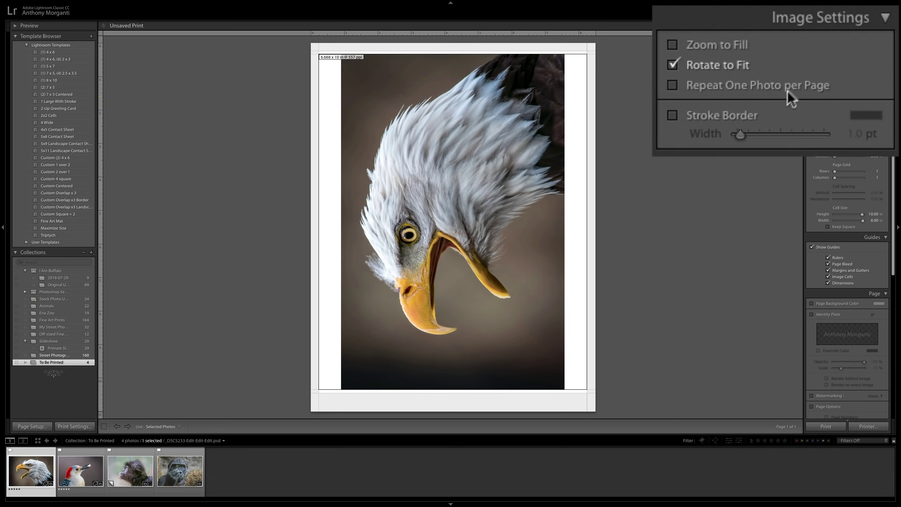
click(673, 43)
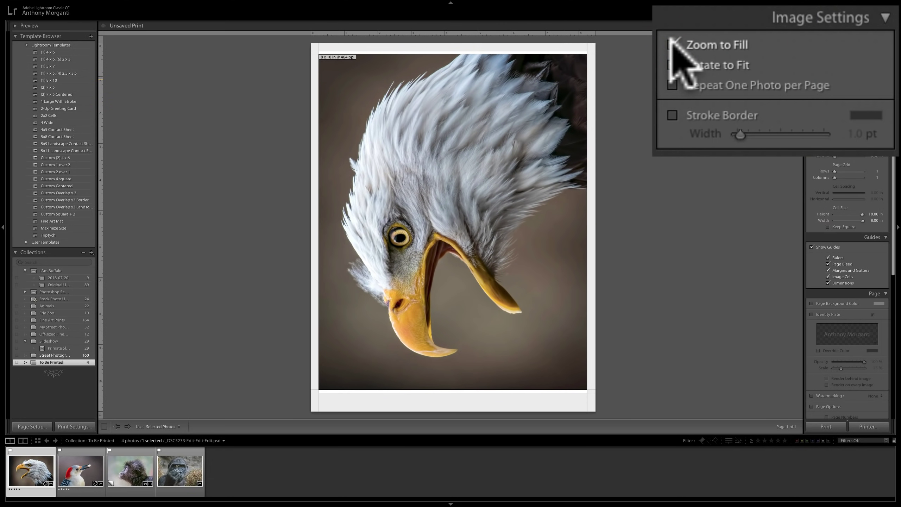
click(673, 65)
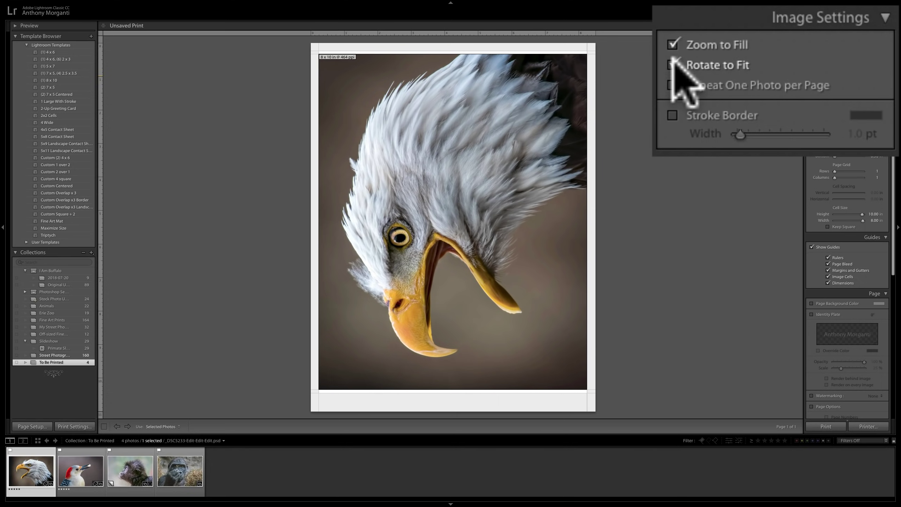
click(673, 44)
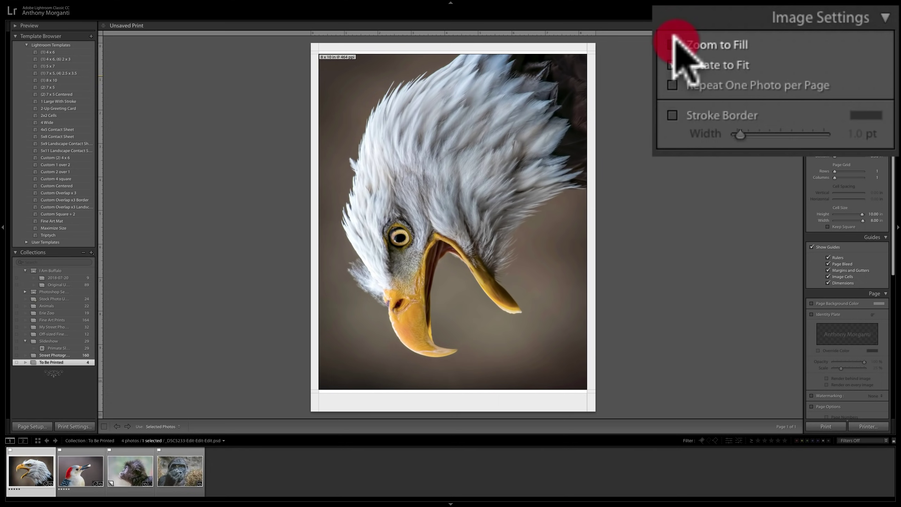
click(673, 43)
click(673, 44)
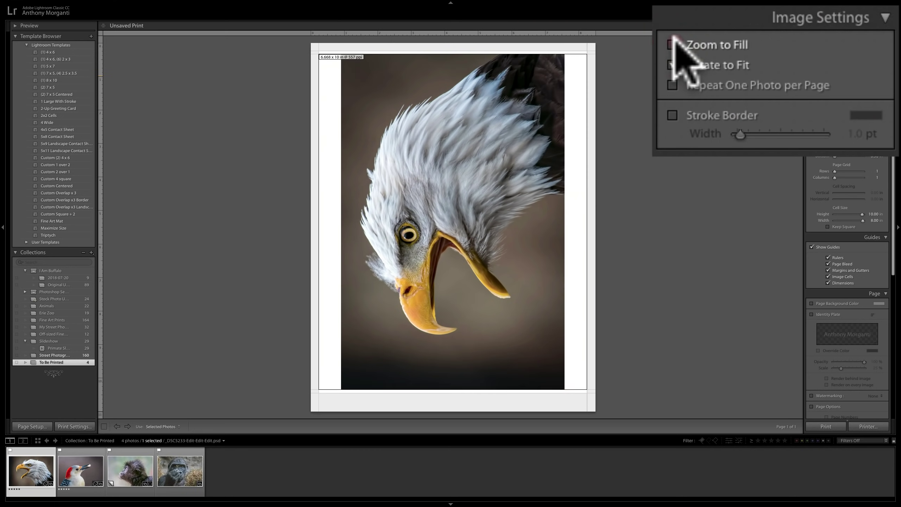
click(672, 45)
click(673, 44)
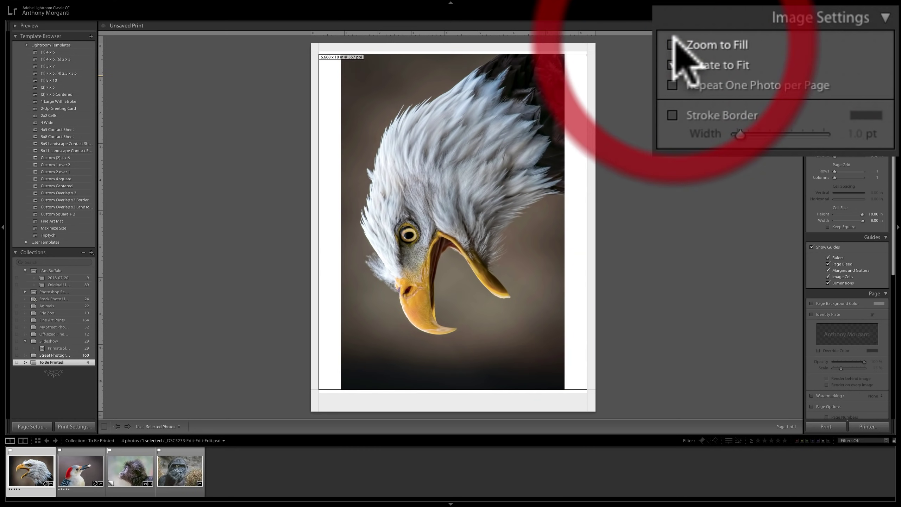
click(673, 44)
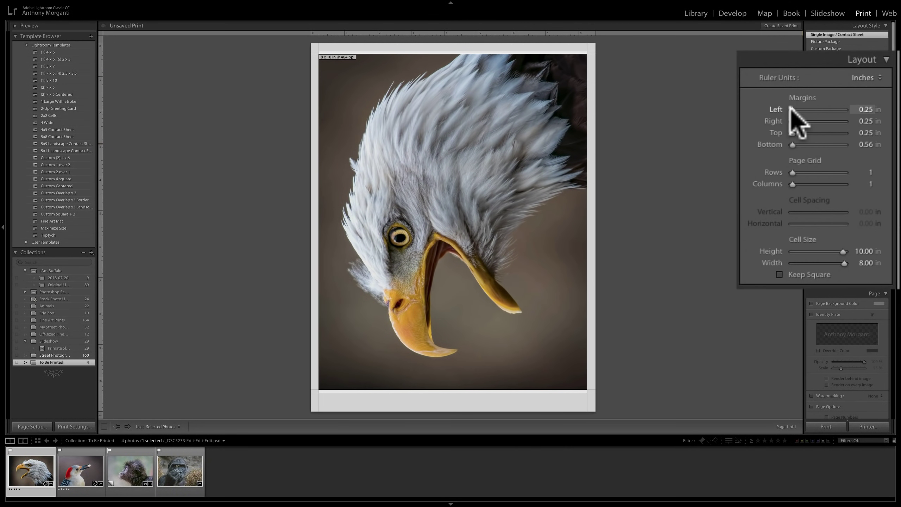
Try to reduce the page margins below the printer's minimum values.
drag(792, 109, 786, 110)
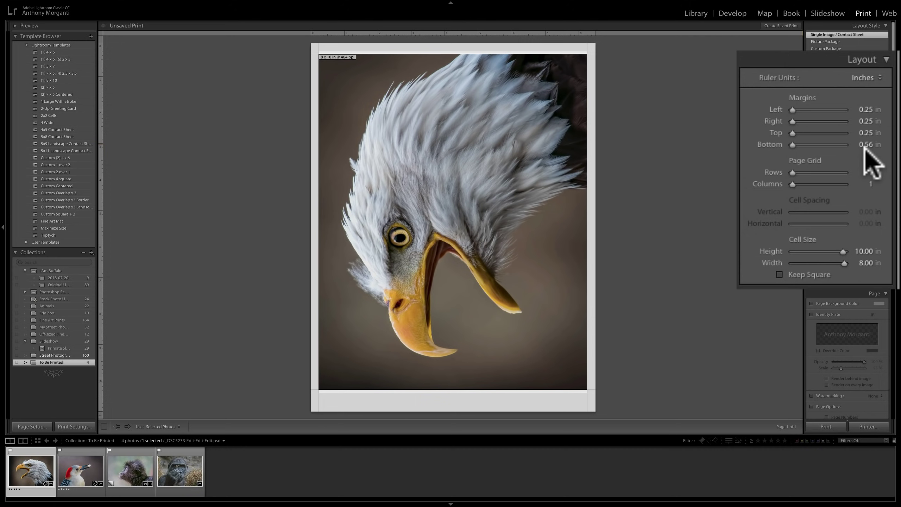
click(793, 144)
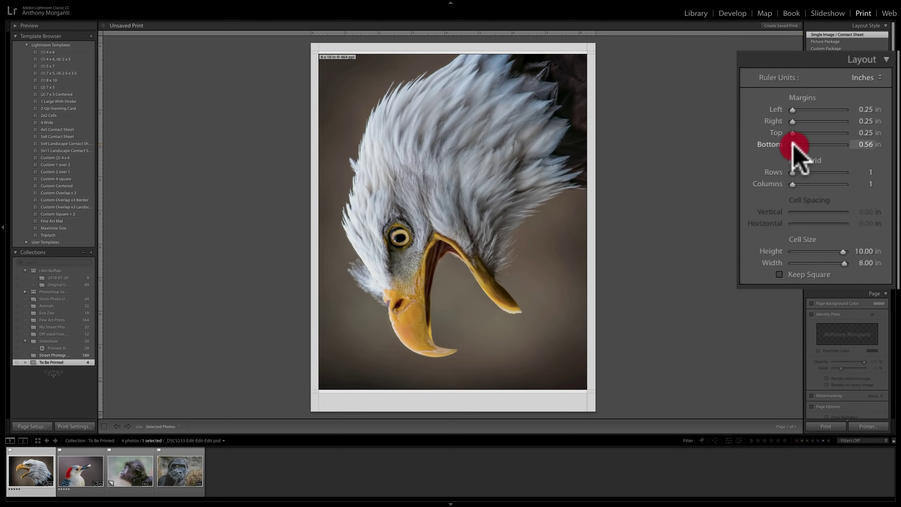
click(761, 134)
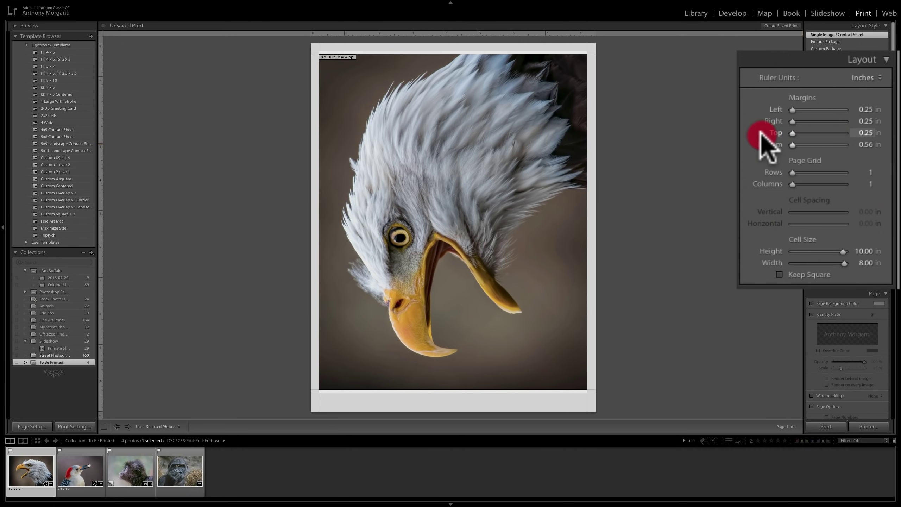
click(779, 131)
click(755, 111)
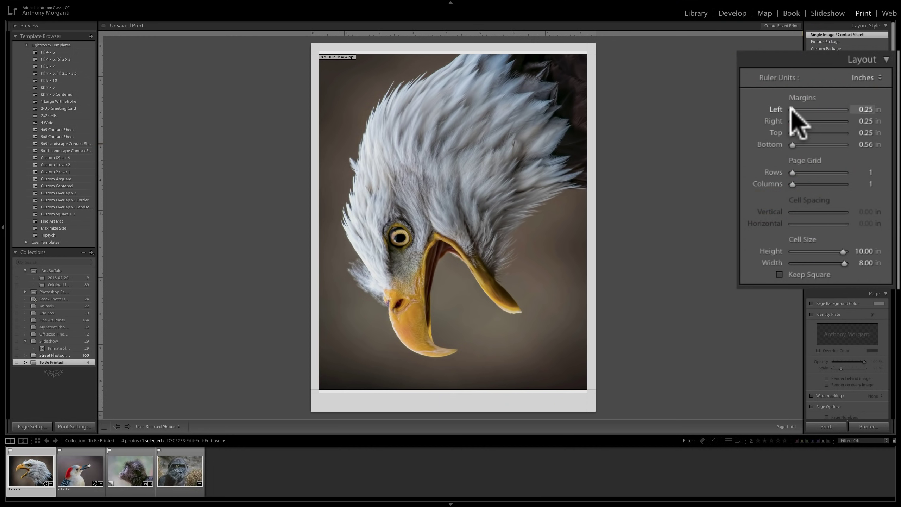
drag(792, 109, 780, 154)
double_click(749, 109)
double_click(773, 121)
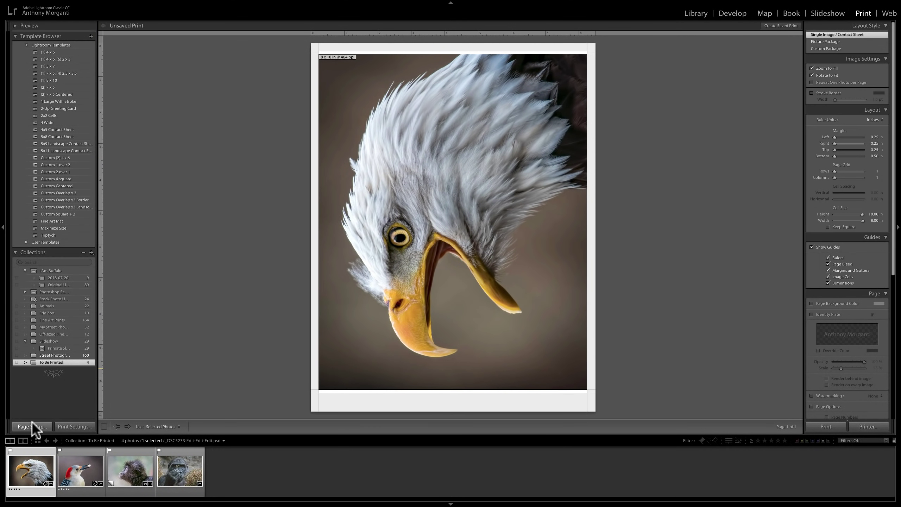
Set the page setup to format for Color Printer.
click(31, 425)
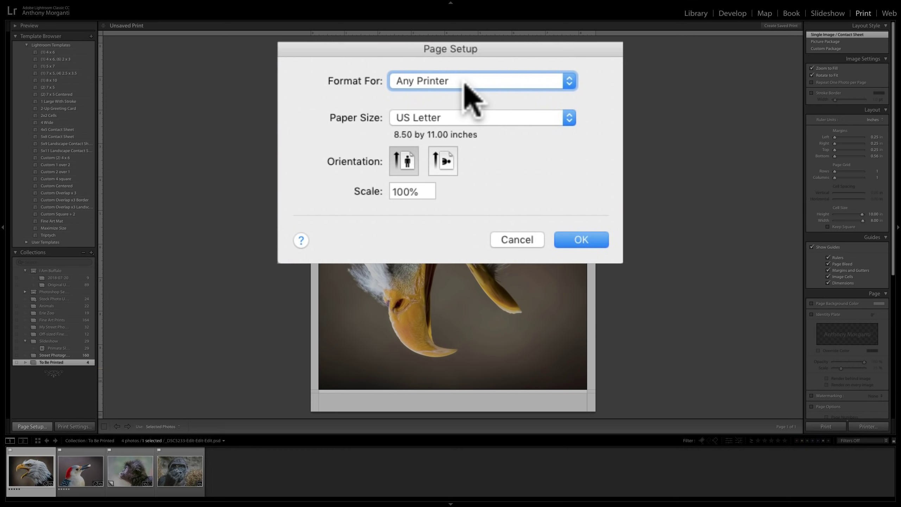
click(571, 79)
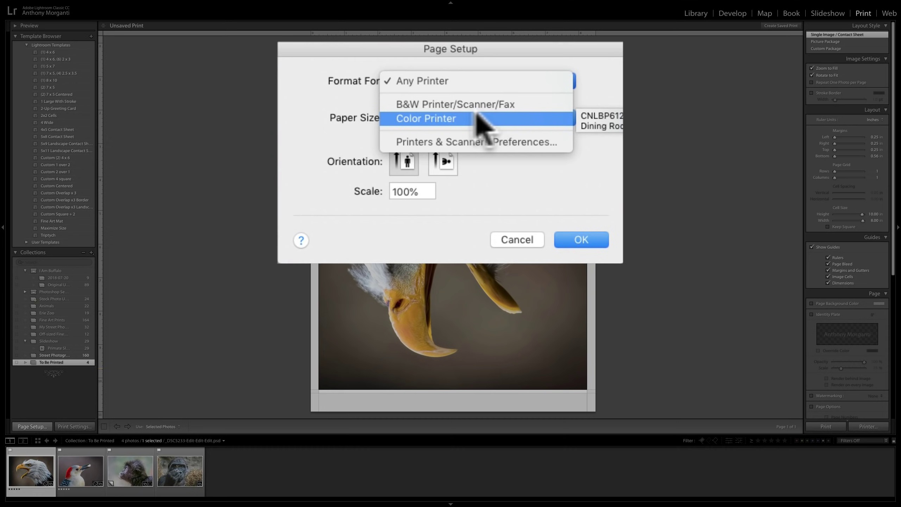
click(442, 116)
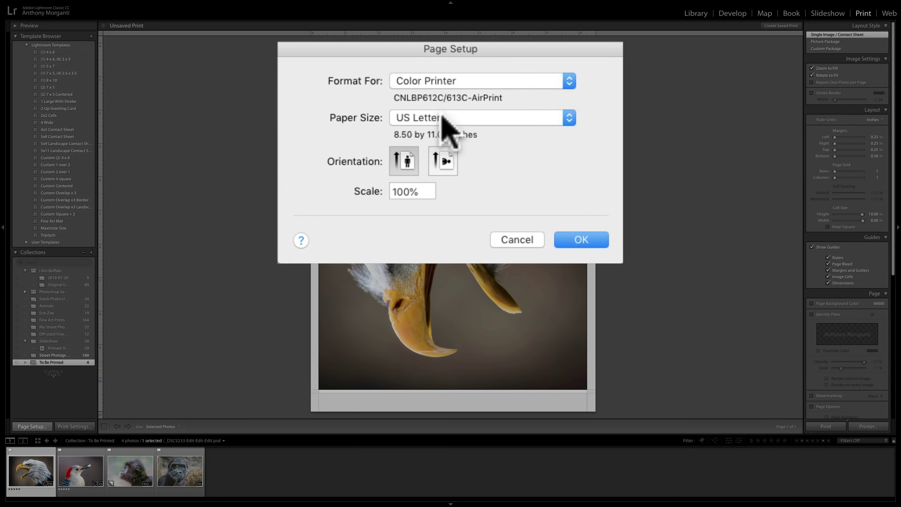
click(579, 241)
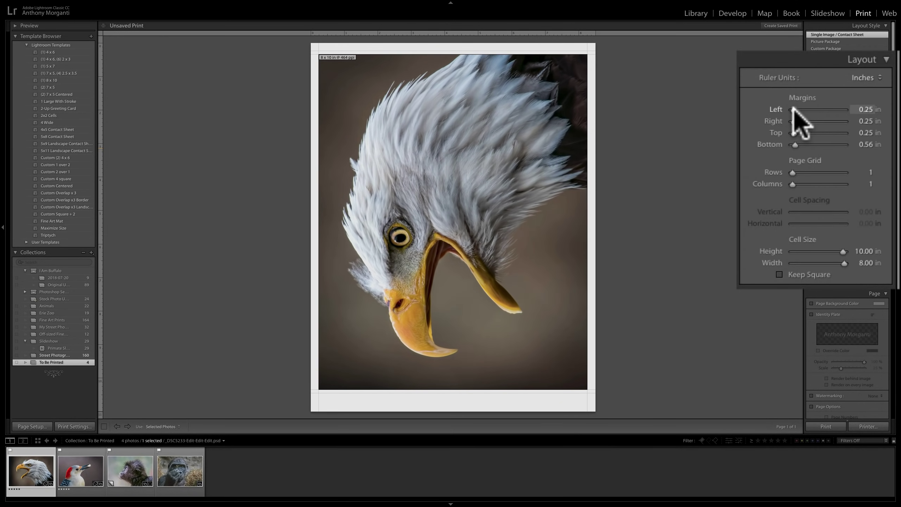
Set all four page margins to 0.00 in and shift the eagle photo downward within its cell.
drag(794, 110, 768, 134)
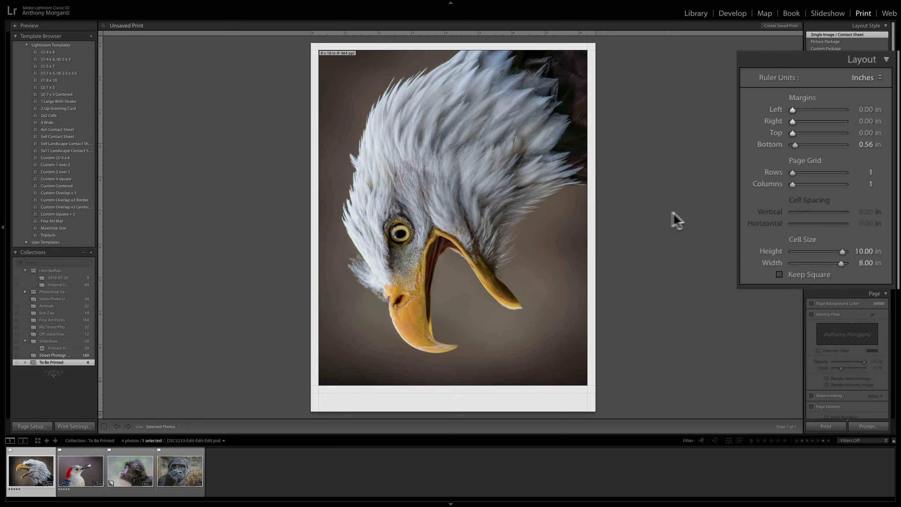
drag(501, 217, 494, 238)
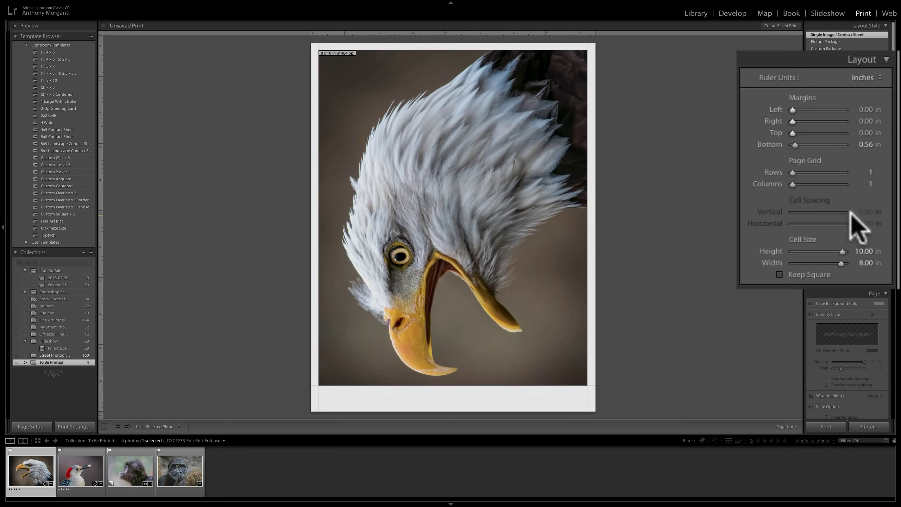
drag(795, 145, 745, 146)
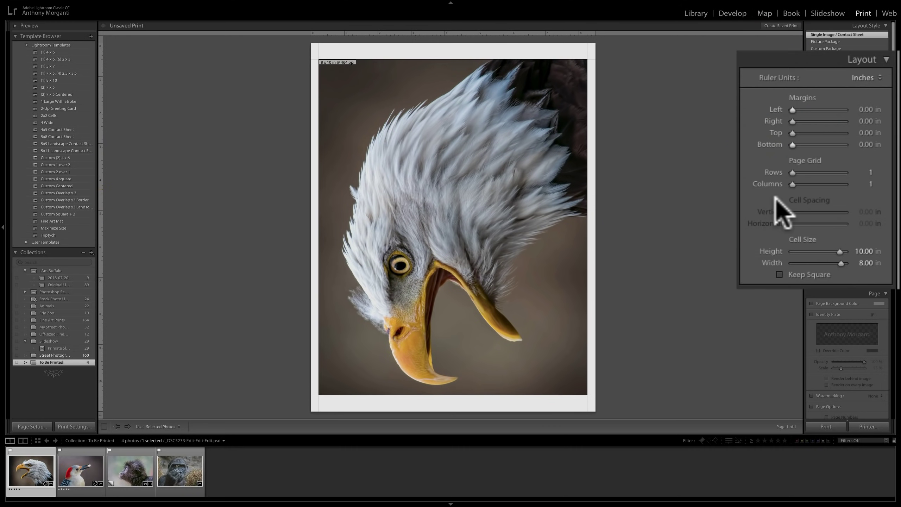
Nudge the eagle photo slightly upward within its cell and enlarge the cell to 11.00 in high by 8.50 in wide.
mouse_move(451, 241)
mouse_down()
mouse_move(451, 249)
mouse_move(447, 234)
mouse_move(443, 244)
mouse_up()
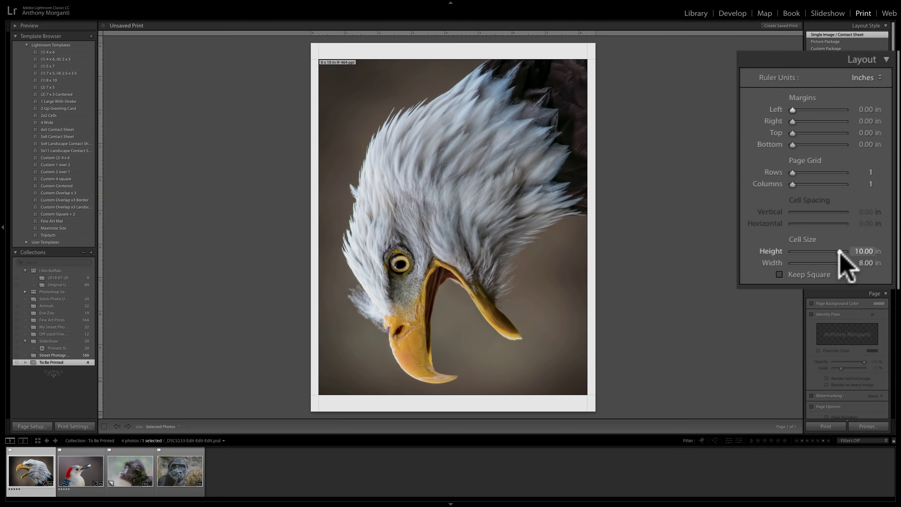
drag(840, 251, 876, 264)
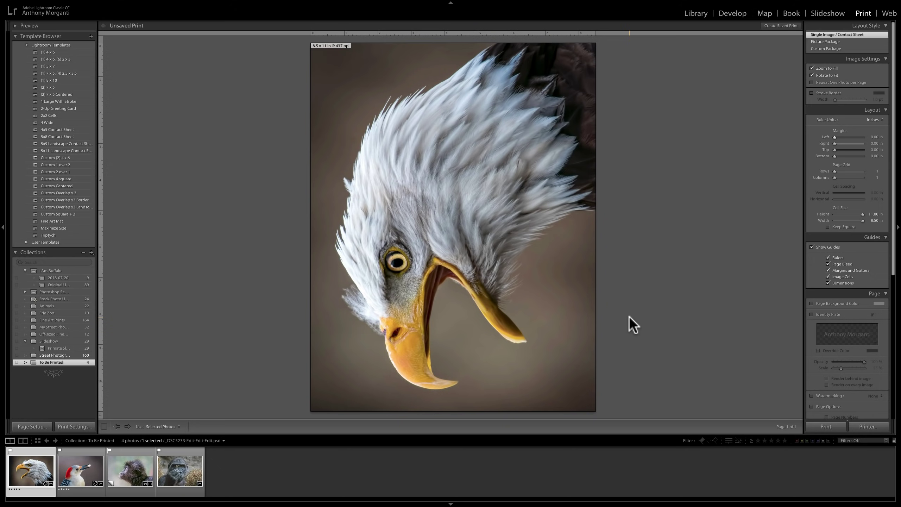
Review the available printer formats in the page setup, keeping Color Printer selected.
click(31, 427)
click(483, 121)
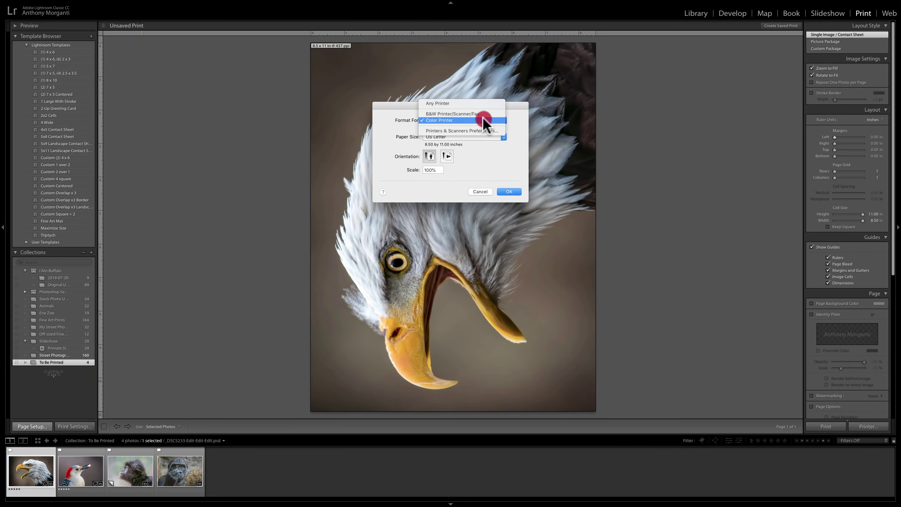
click(458, 120)
click(505, 191)
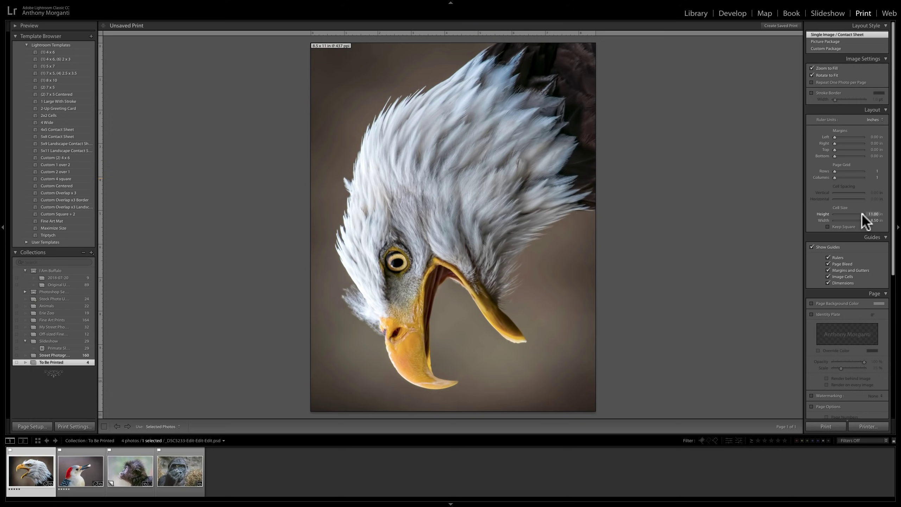
Try a narrower cell width of 7.37 in for the eagle photo and restore it to 8.50 in.
drag(862, 213, 859, 220)
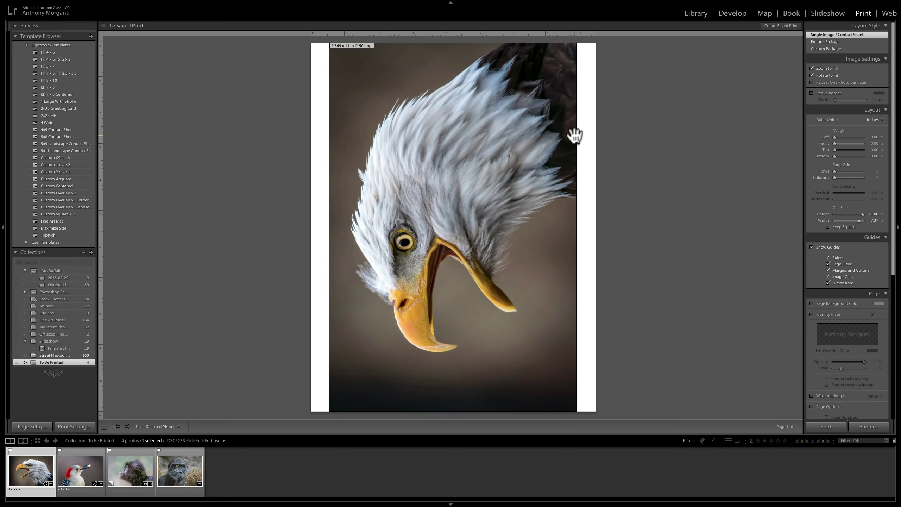
click(475, 157)
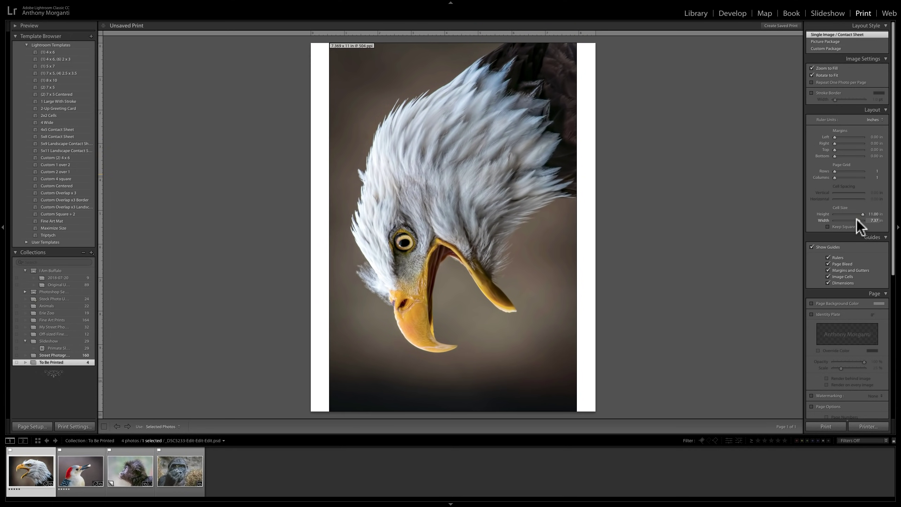
drag(859, 220, 868, 219)
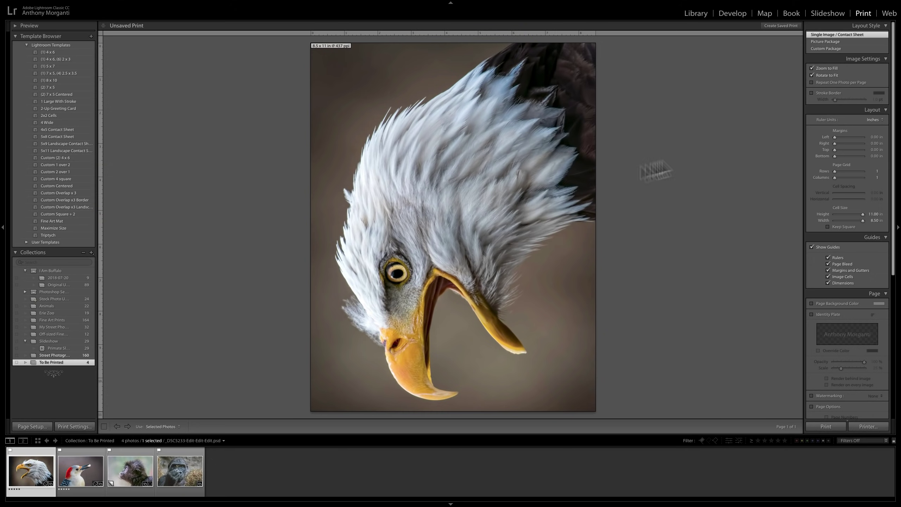
Try the eagle page with Rotate to Fit switched off, and switch it on again.
click(812, 75)
click(812, 75)
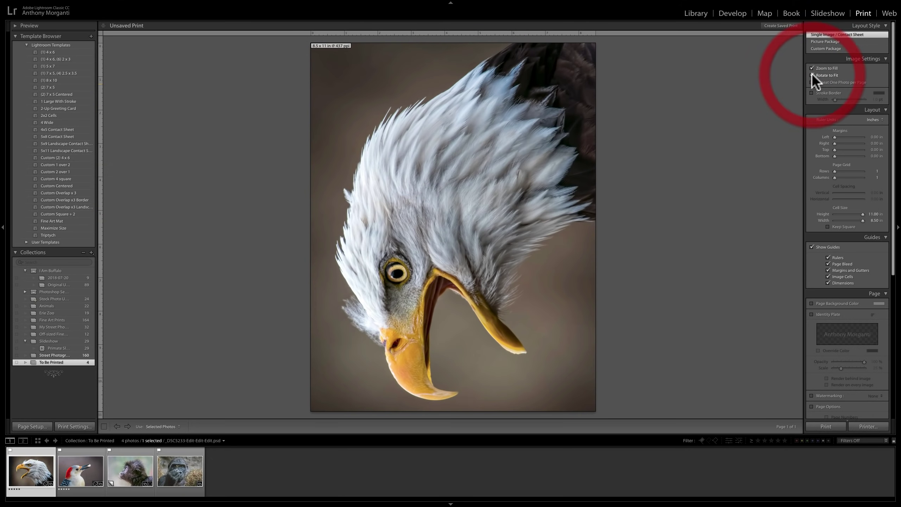
click(812, 76)
click(813, 76)
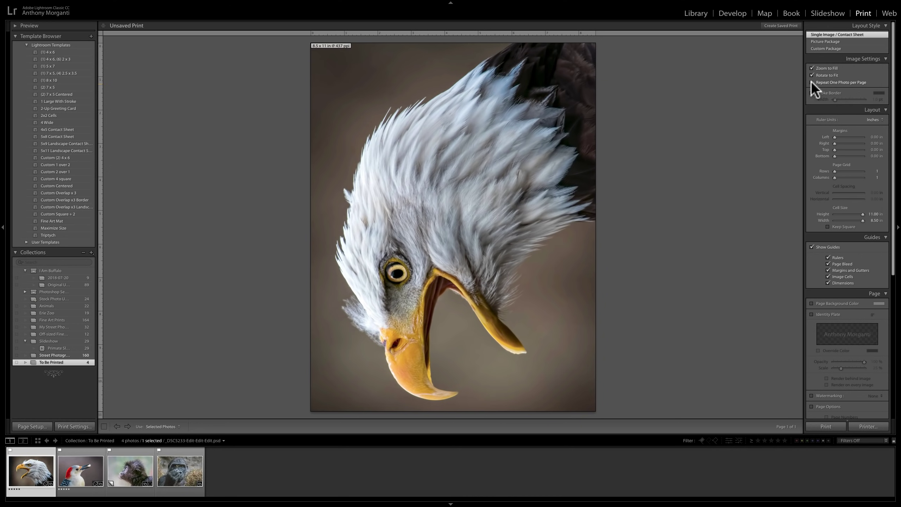
click(811, 81)
Switch to the Picture Package layout and set the photo border to 5.2 pt and the inner stroke to 13.0 pt.
click(824, 39)
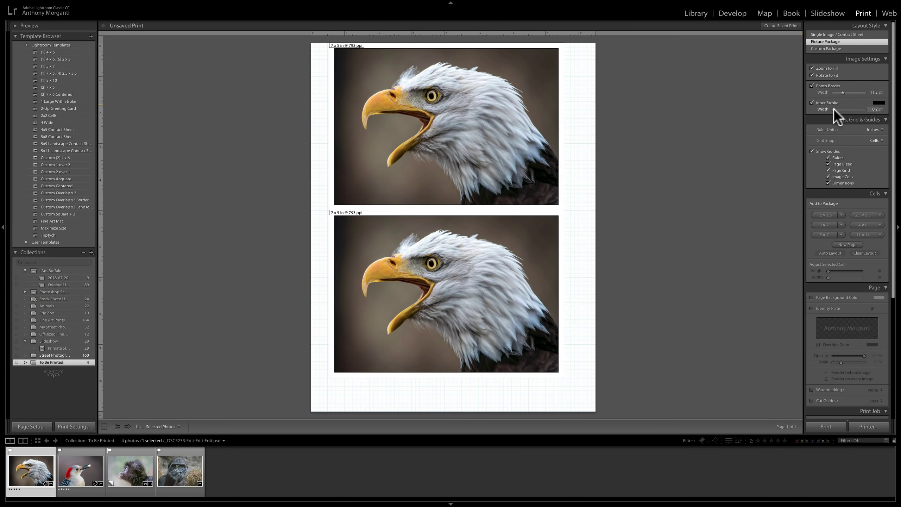
click(842, 93)
mouse_move(841, 91)
mouse_down()
mouse_move(831, 92)
mouse_move(854, 110)
mouse_up()
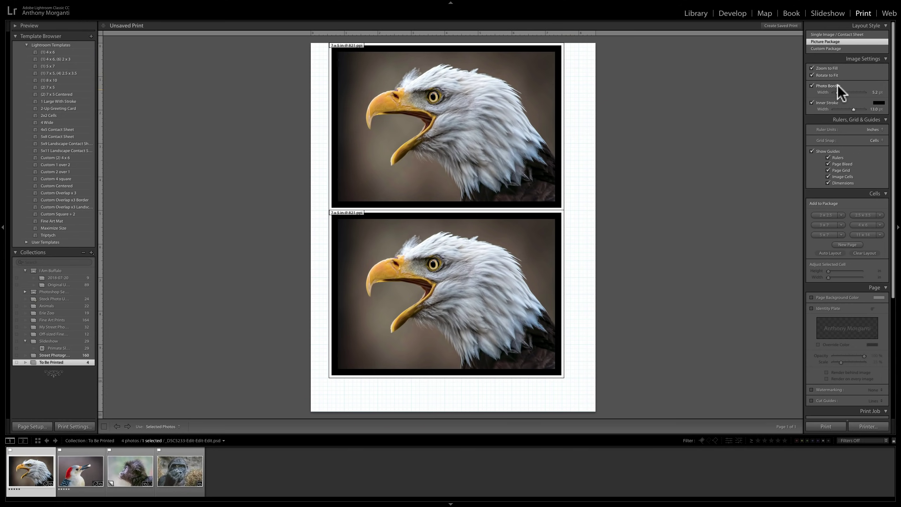
Return to the Single Image / Contact Sheet layout and try a 20.0 pt stroke border before switching the border off.
click(824, 35)
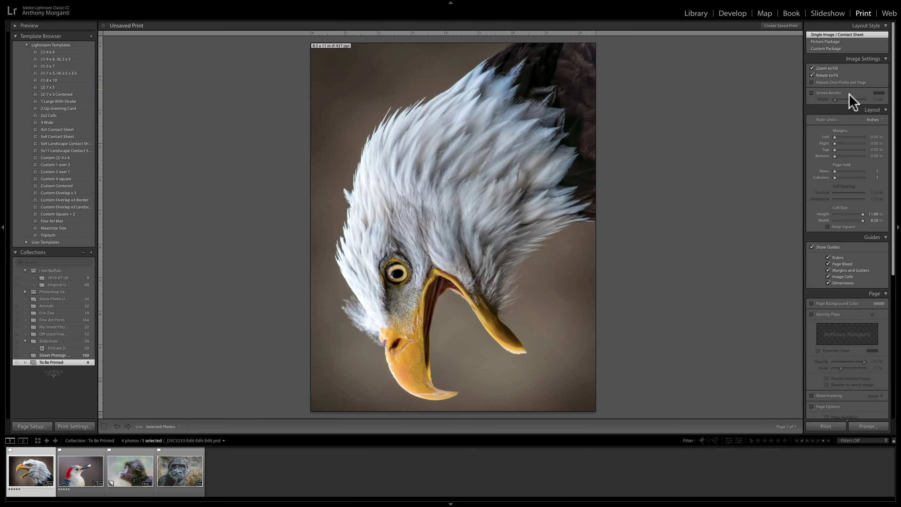
click(812, 93)
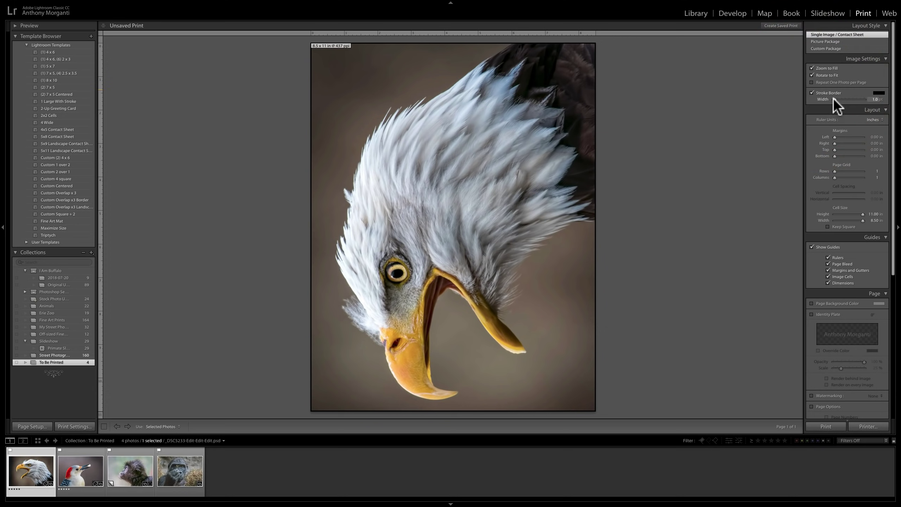
drag(836, 99, 871, 100)
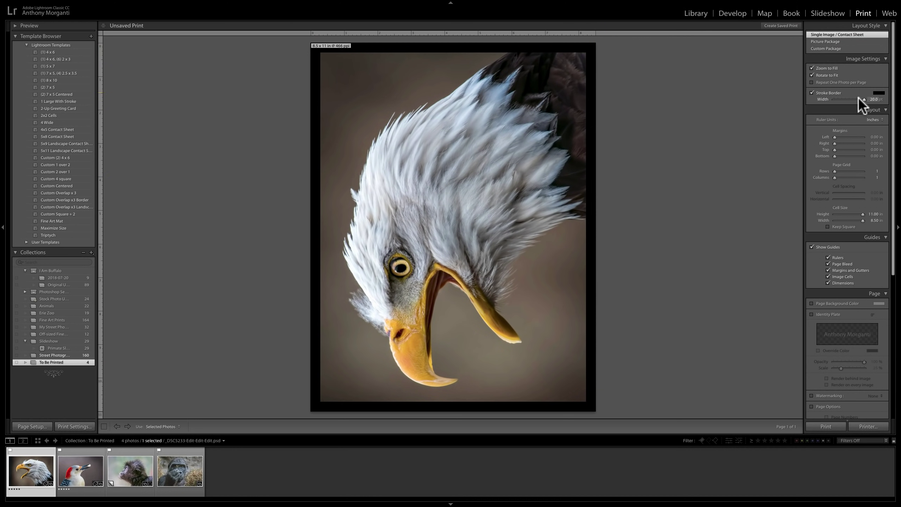
drag(864, 97, 783, 93)
click(812, 92)
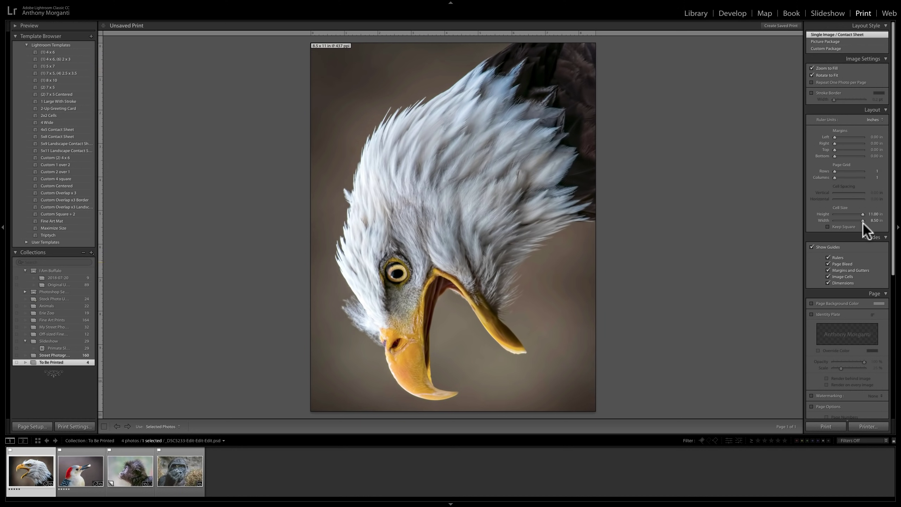
Try Keep Square on the eagle photo's cell and switch it off again.
click(828, 226)
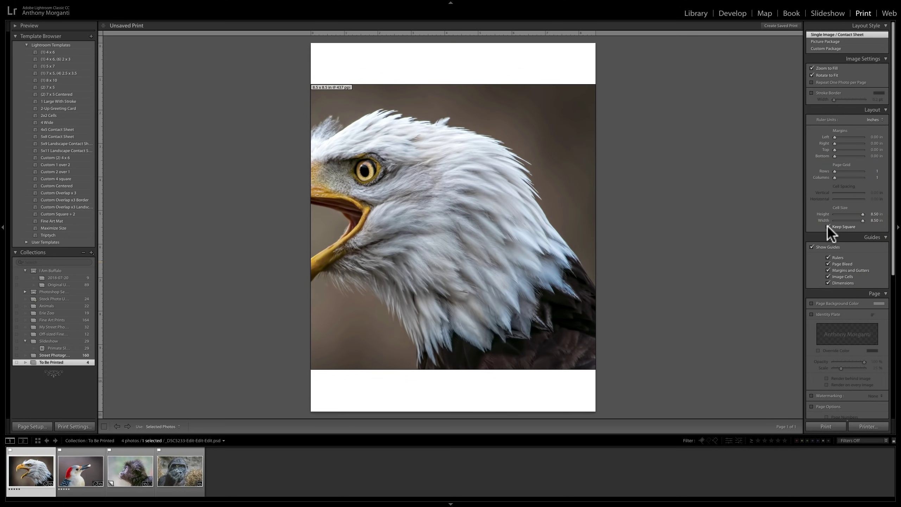
click(828, 226)
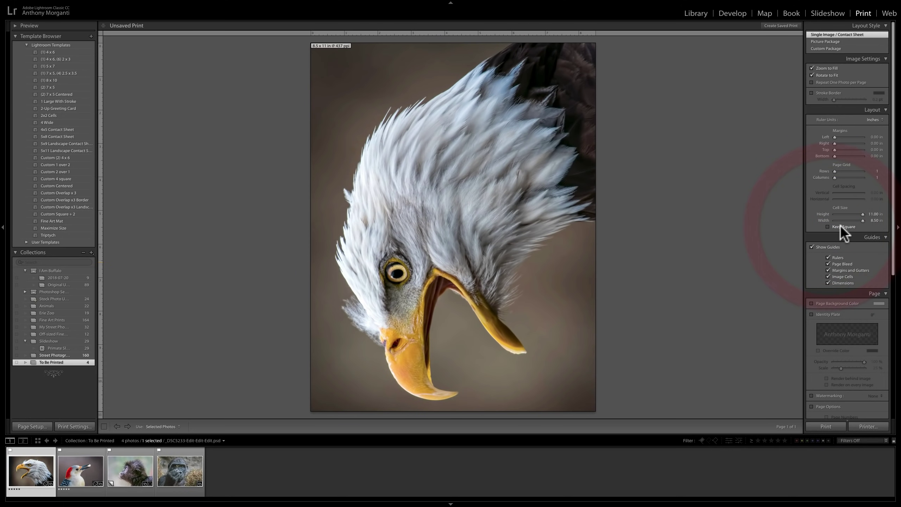
click(863, 215)
Check how each of the four collection photos fills the 11 by 8.5 in cell.
scroll(834, 203, down, 3)
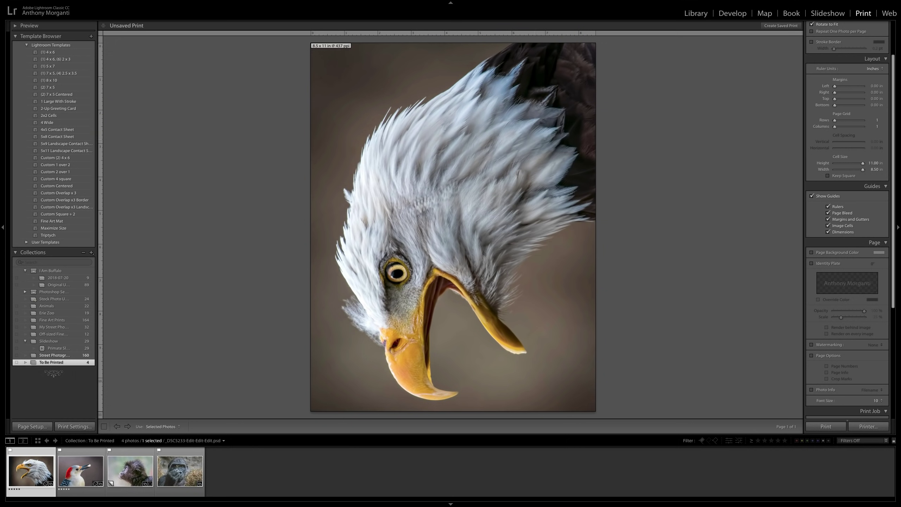
click(84, 477)
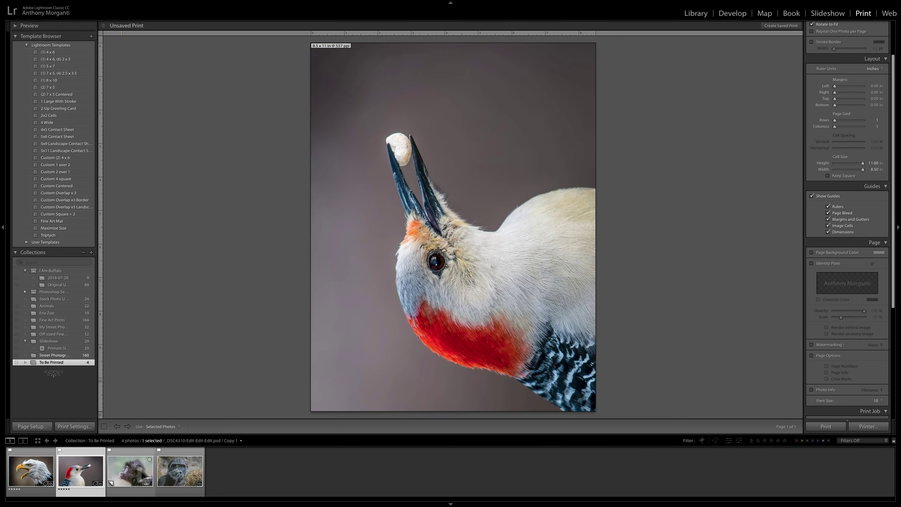
click(130, 472)
click(183, 473)
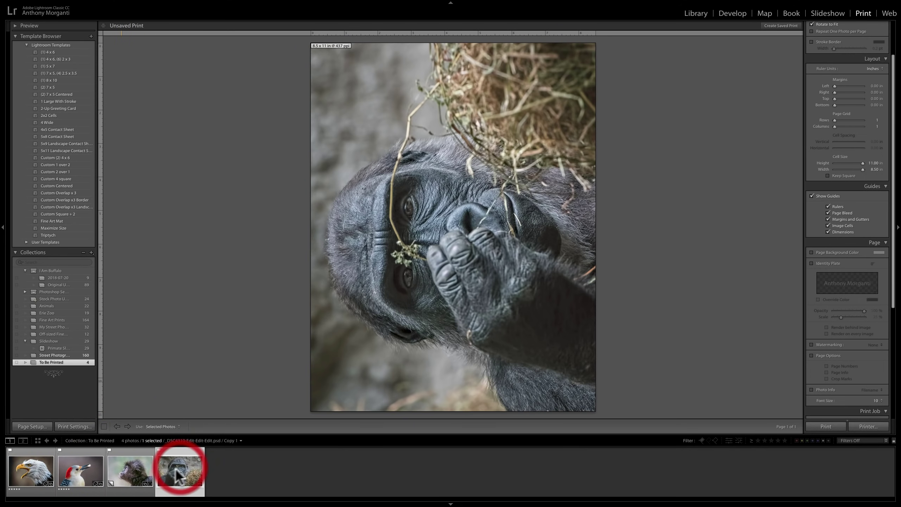
click(43, 476)
Reposition the photos within their cells: shift the woodpecker, gorilla and eagle upward and the third photo downward.
click(81, 472)
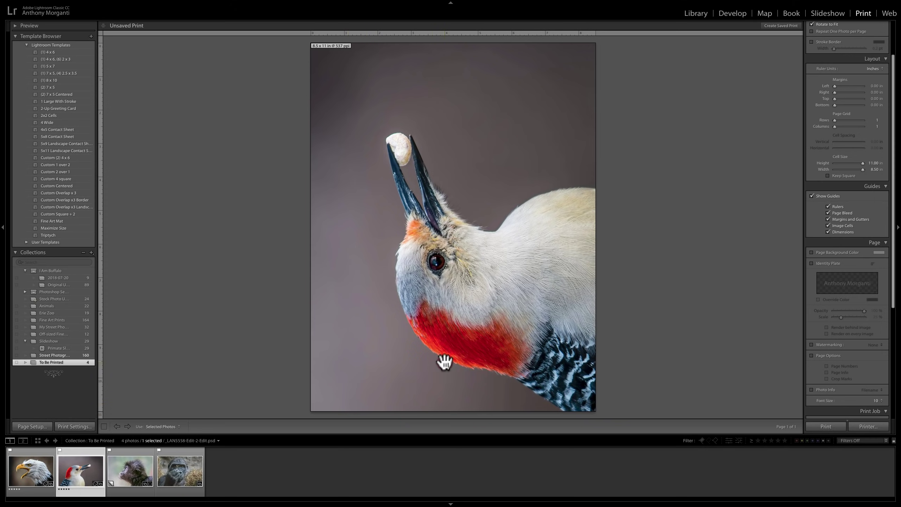
drag(442, 362, 441, 332)
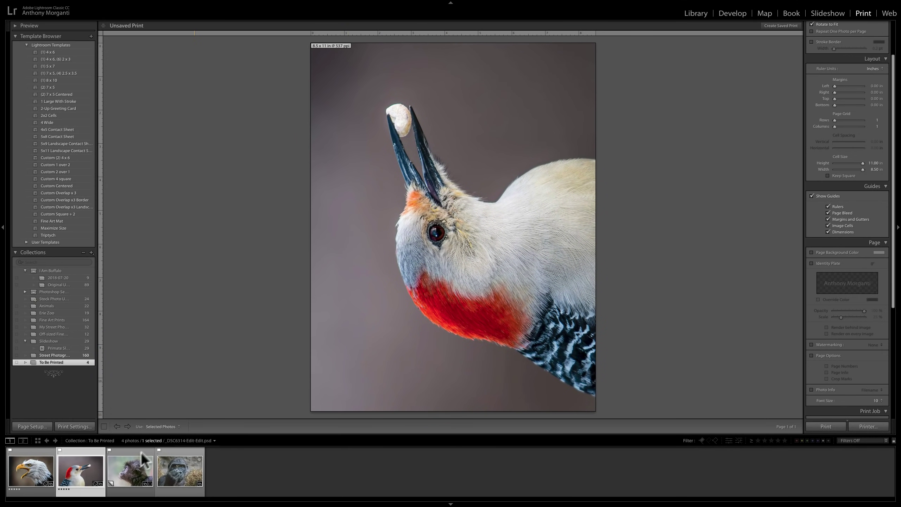
click(136, 465)
drag(509, 268, 509, 288)
click(171, 473)
drag(408, 338, 409, 328)
click(35, 474)
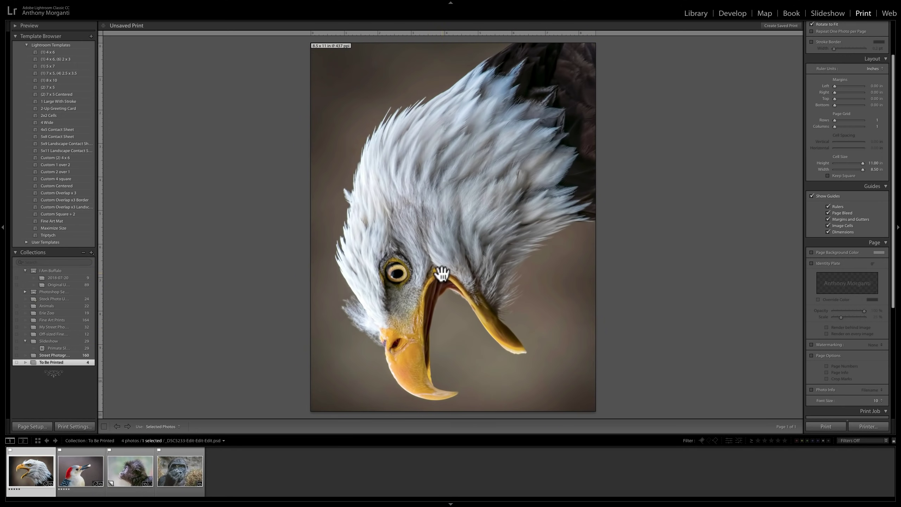
drag(439, 270, 443, 262)
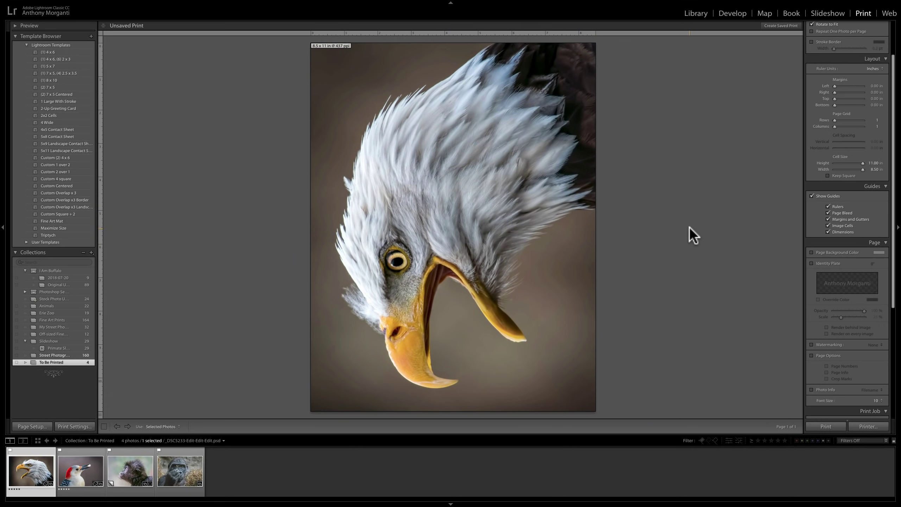
Try hiding the guides as a whole and the rulers alone on the single image layout, restoring both.
click(811, 195)
click(812, 196)
click(827, 205)
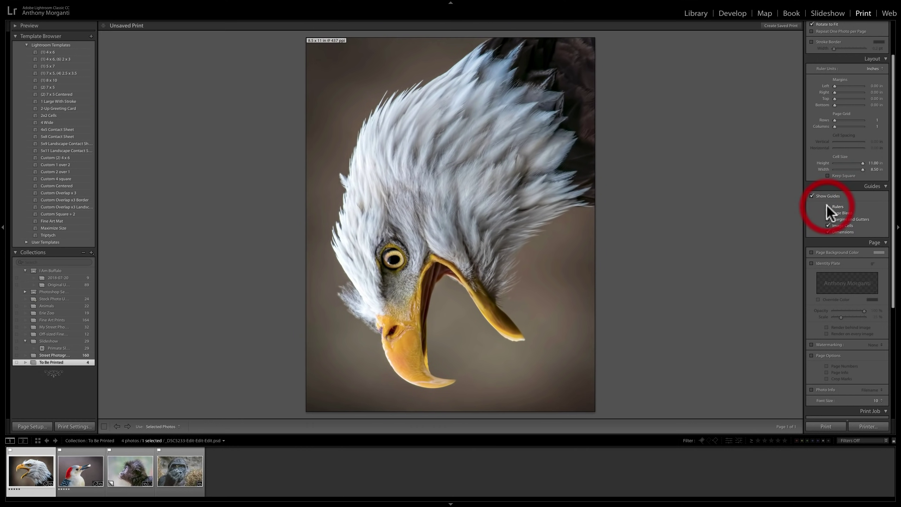
click(827, 205)
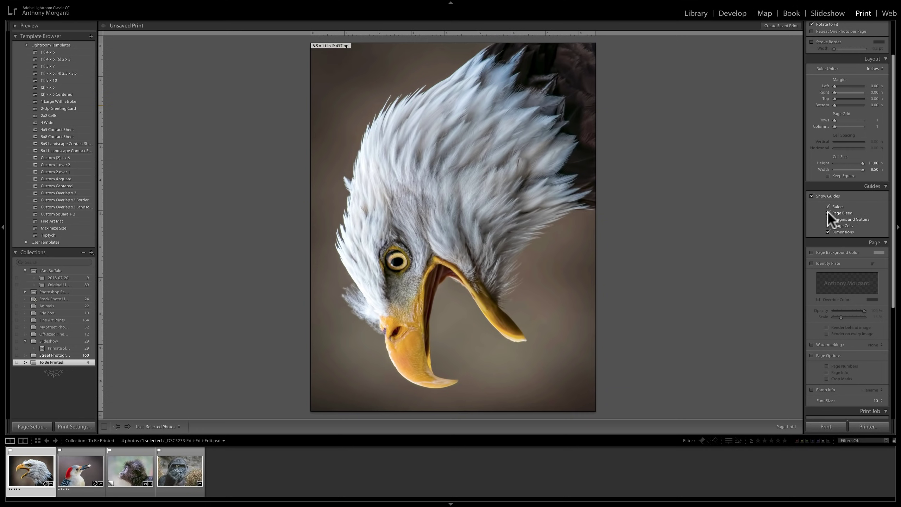
click(828, 212)
Switch to Picture Package and try hiding the Rulers, Page Grid, Image Cells and Dimensions guides one by one, restoring each.
scroll(862, 39, up, 3)
click(827, 41)
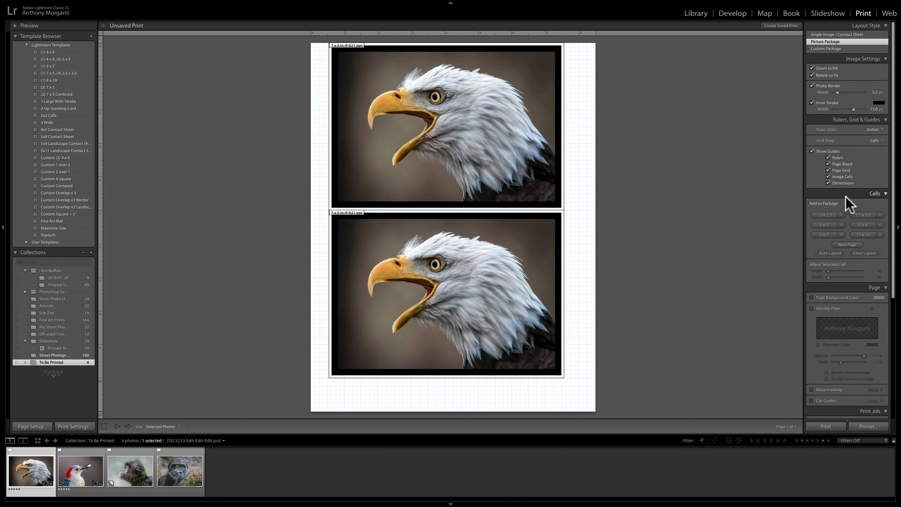
click(829, 182)
click(828, 182)
click(828, 158)
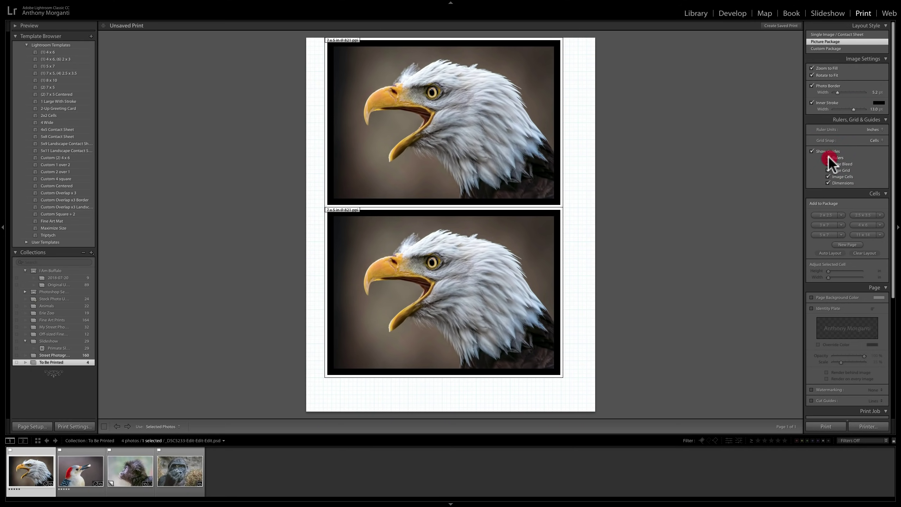
click(828, 158)
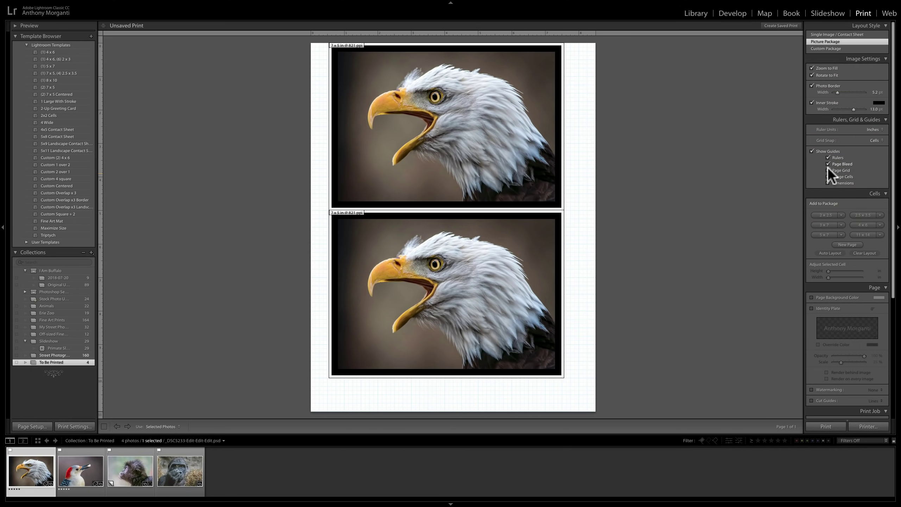
click(828, 170)
click(828, 170)
click(828, 176)
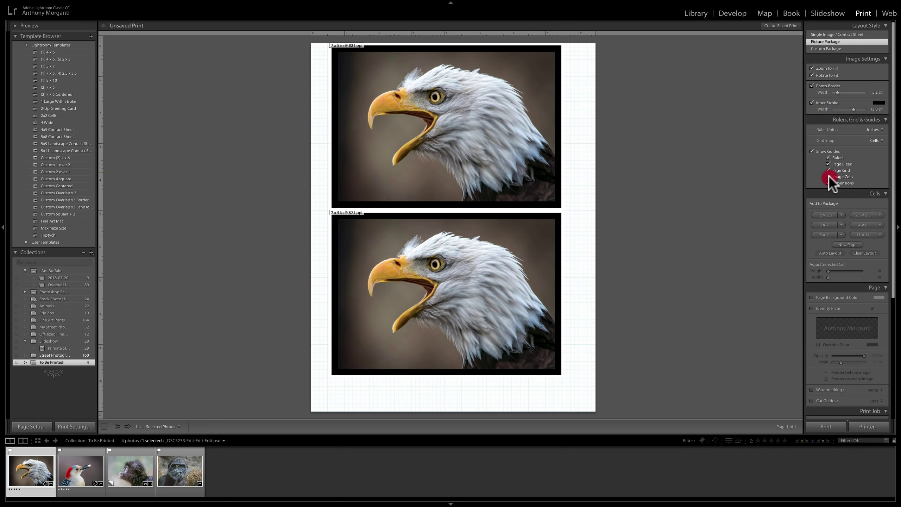
click(829, 176)
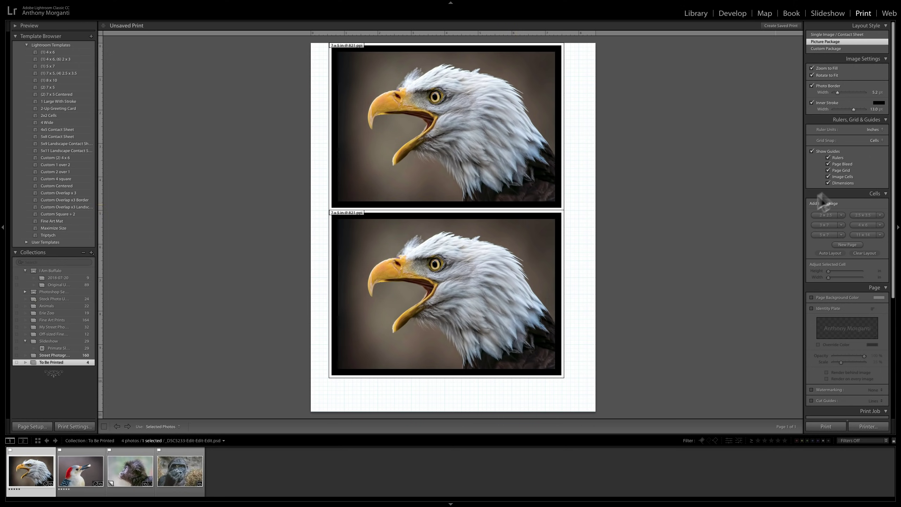
click(829, 183)
click(828, 183)
Go back to the Single Image / Contact Sheet layout and look over its guide, page and print job options.
click(824, 35)
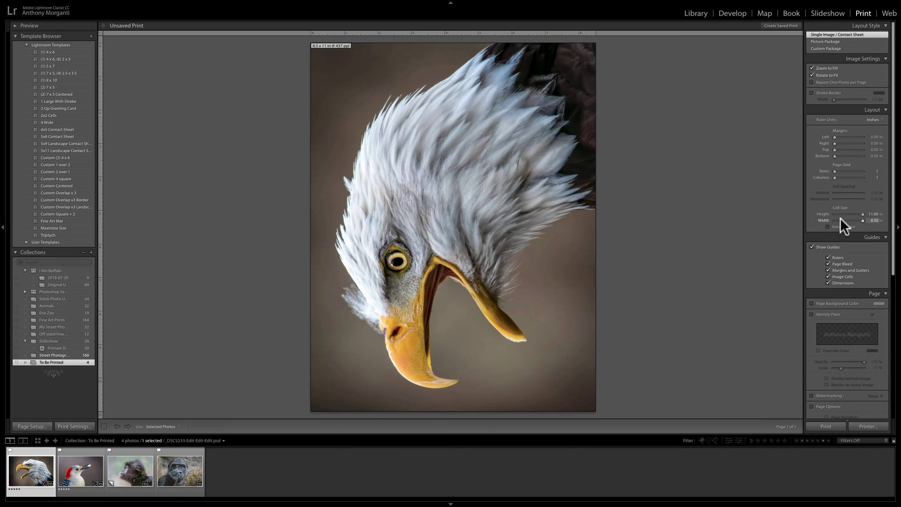
scroll(834, 214, down, 5)
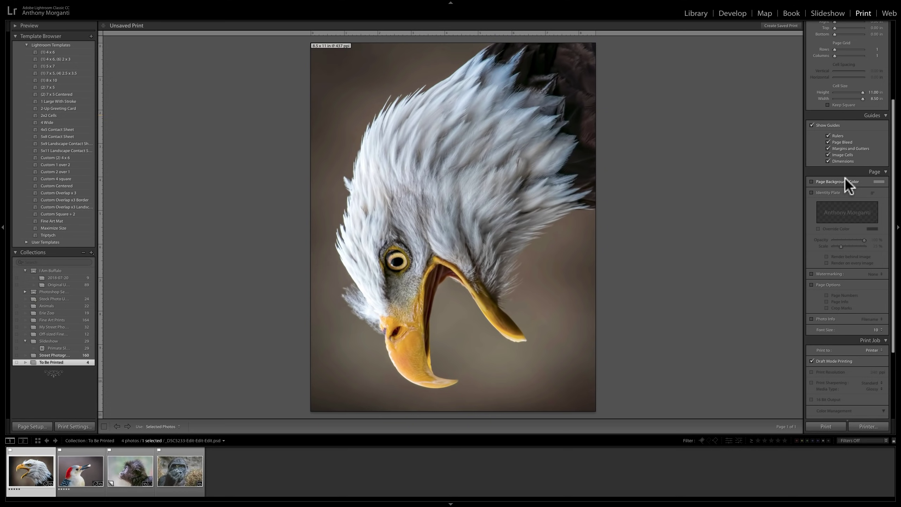
scroll(845, 179, up, 4)
scroll(835, 69, up, 1)
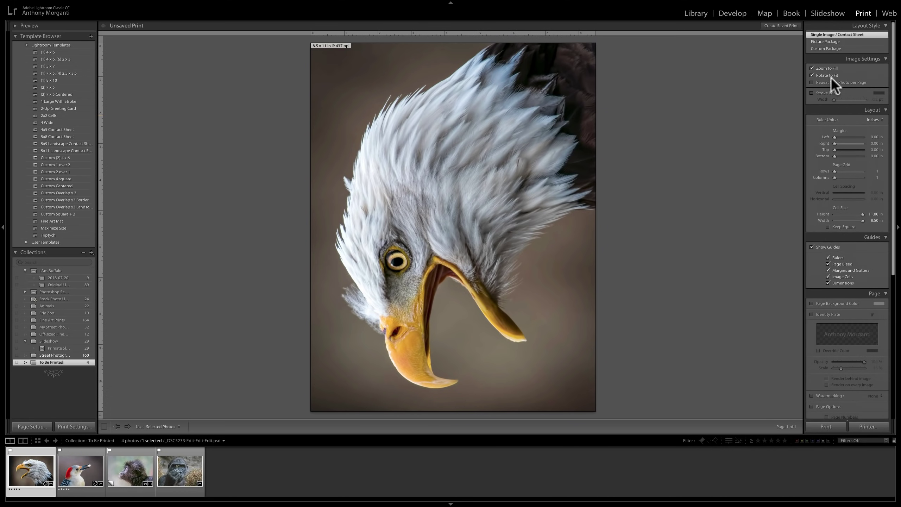
Switch to the Picture Package layout, enable the page background color and set it to 50% gray.
click(822, 41)
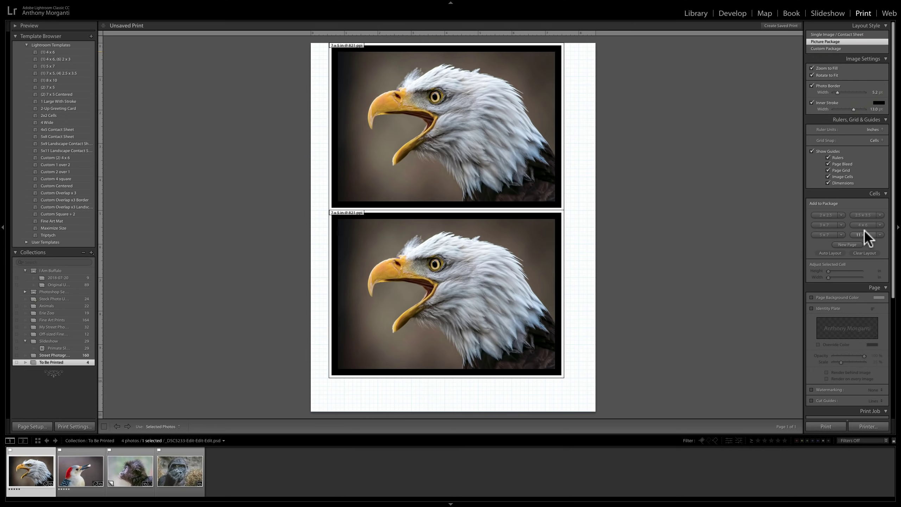
scroll(862, 234, down, 2)
scroll(843, 248, down, 1)
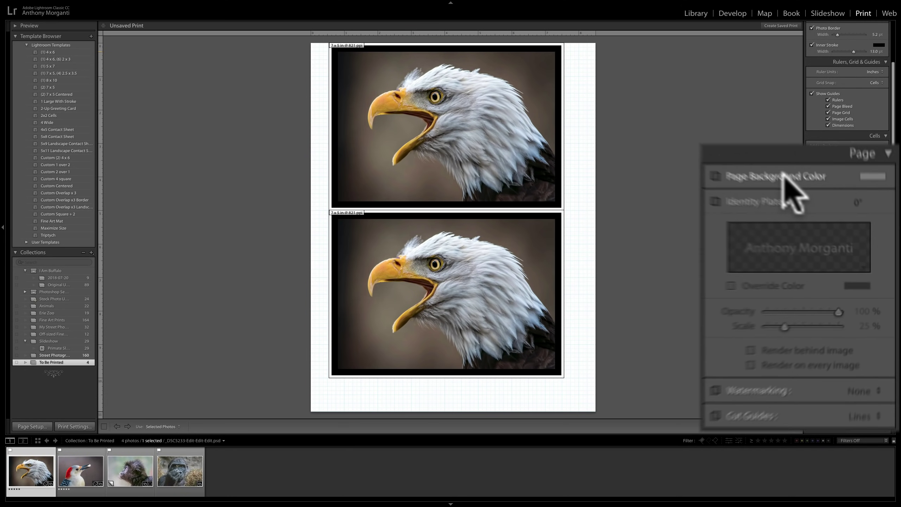
click(691, 153)
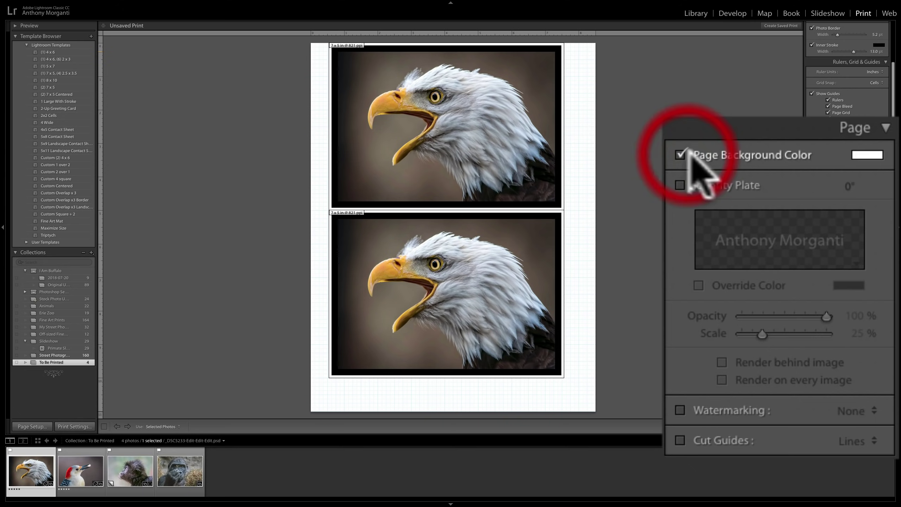
click(867, 155)
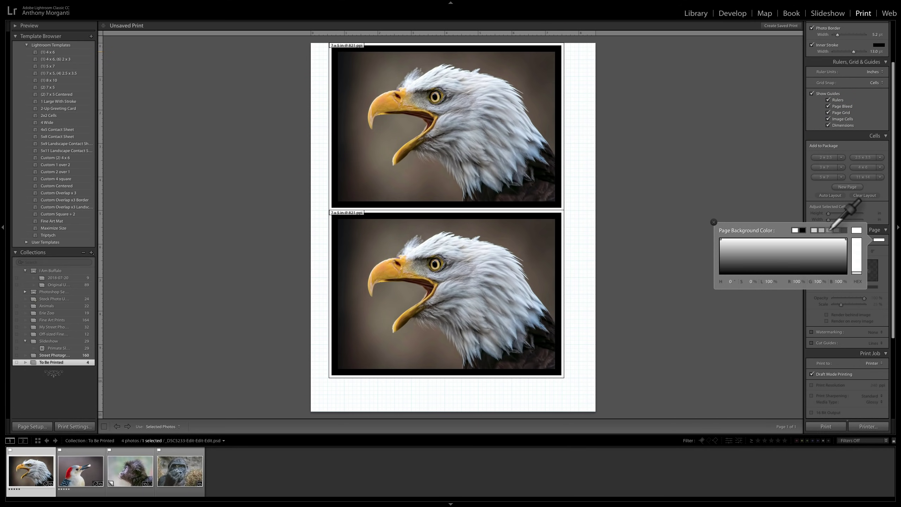
click(849, 230)
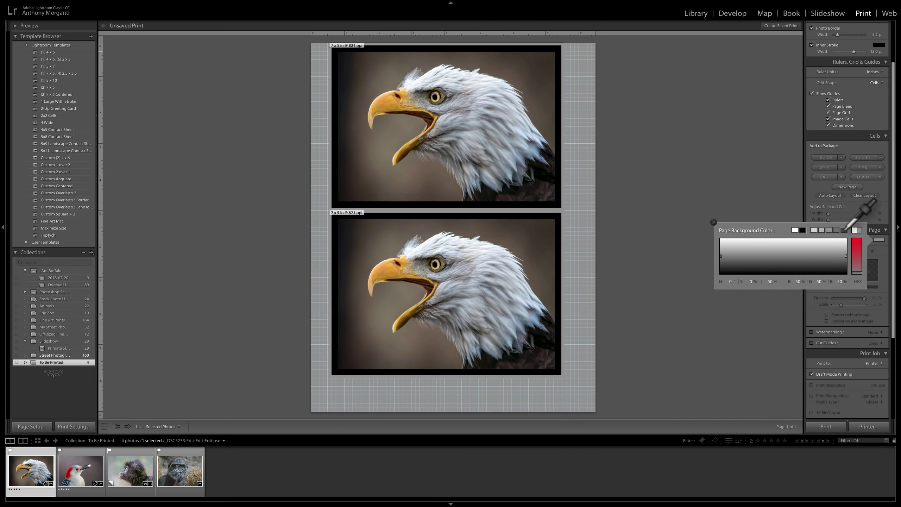
Try lighter gray swatches for the page background color, set it to white and close the color picker.
click(837, 230)
click(822, 230)
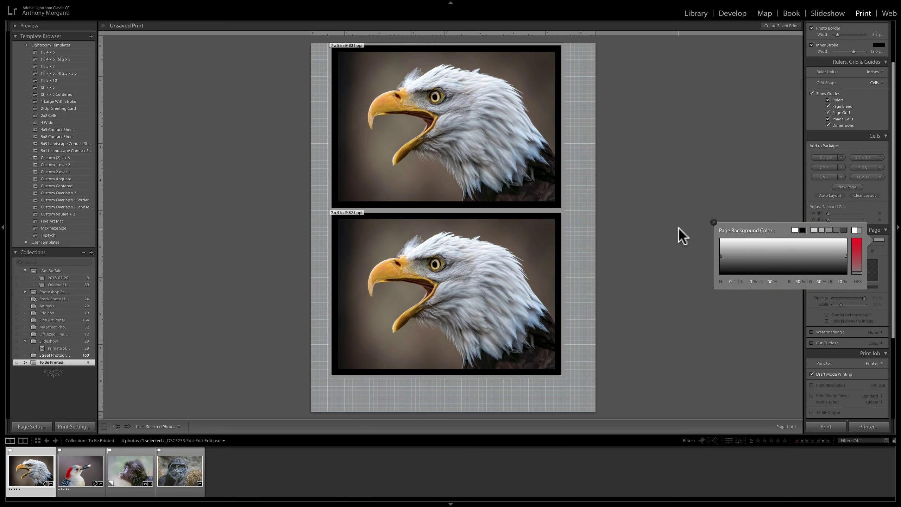
click(856, 230)
click(714, 223)
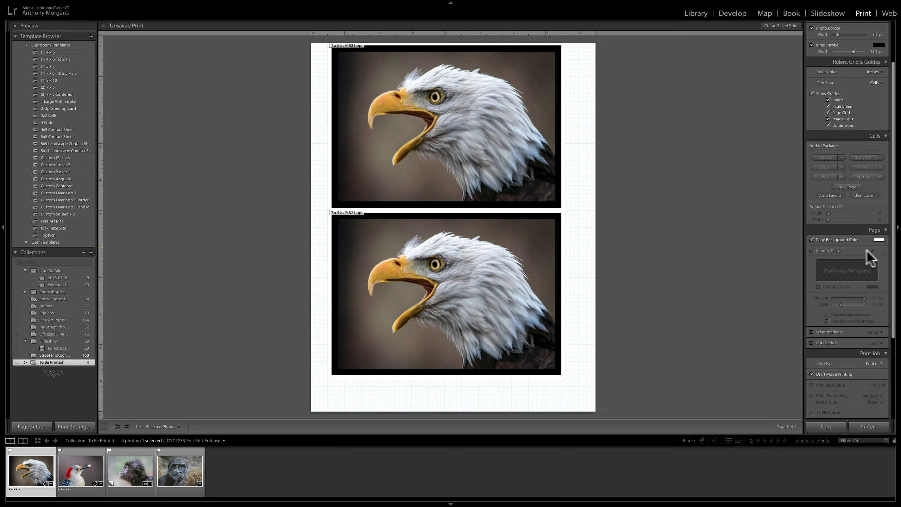
Enable the identity plate, choose the Presentation Series plate and enlarge it on the page to a 74% scale.
click(811, 251)
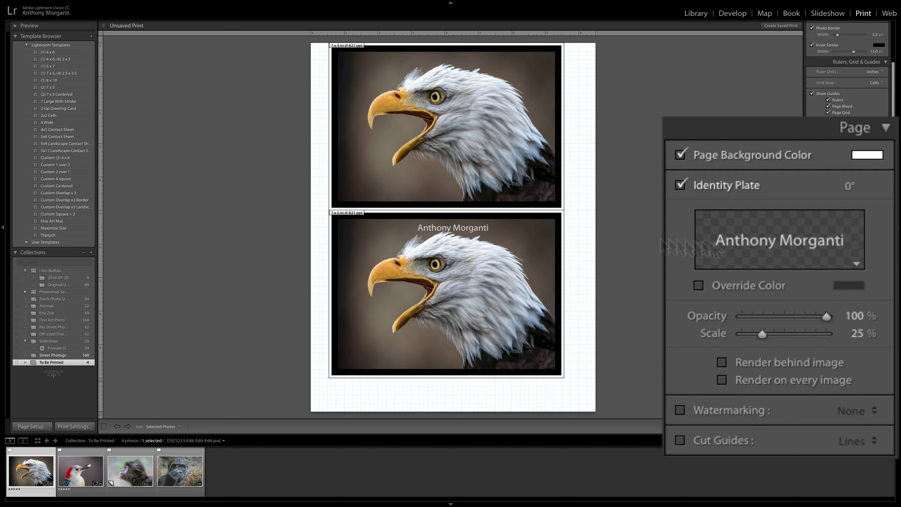
click(857, 264)
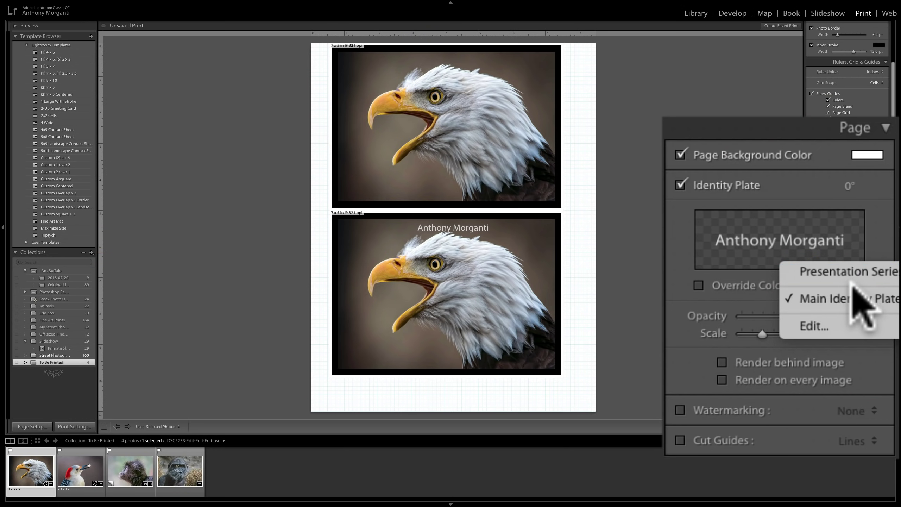
click(851, 270)
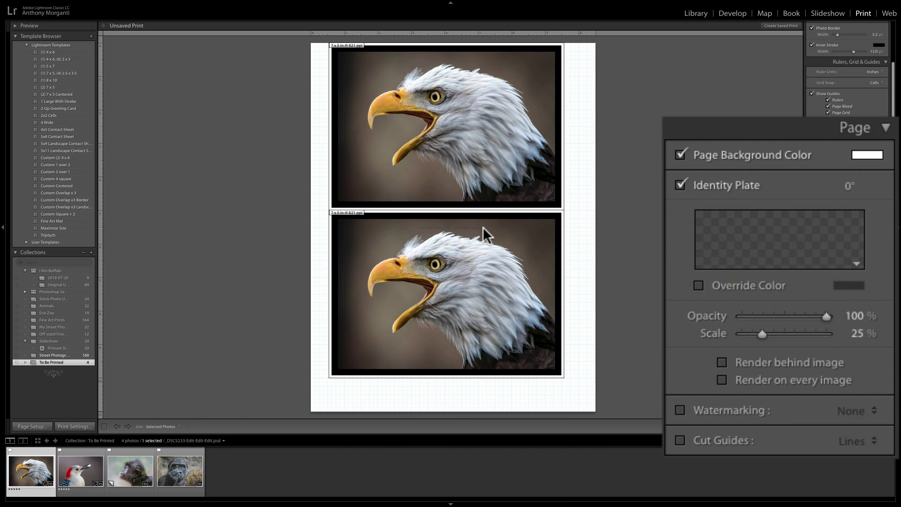
click(439, 228)
drag(491, 231, 555, 236)
drag(416, 233, 341, 233)
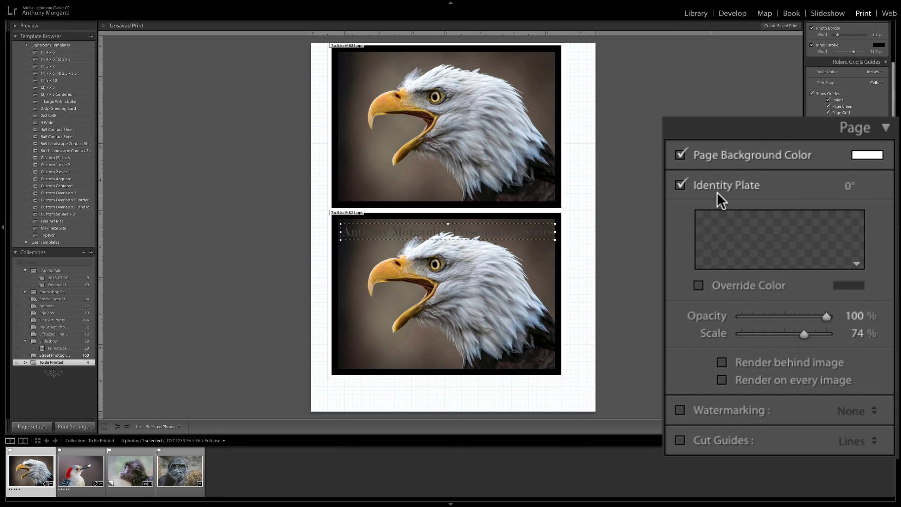
Turn off the page background color, toggle the identity plate off and on, and rescale the plate to 79%.
click(679, 184)
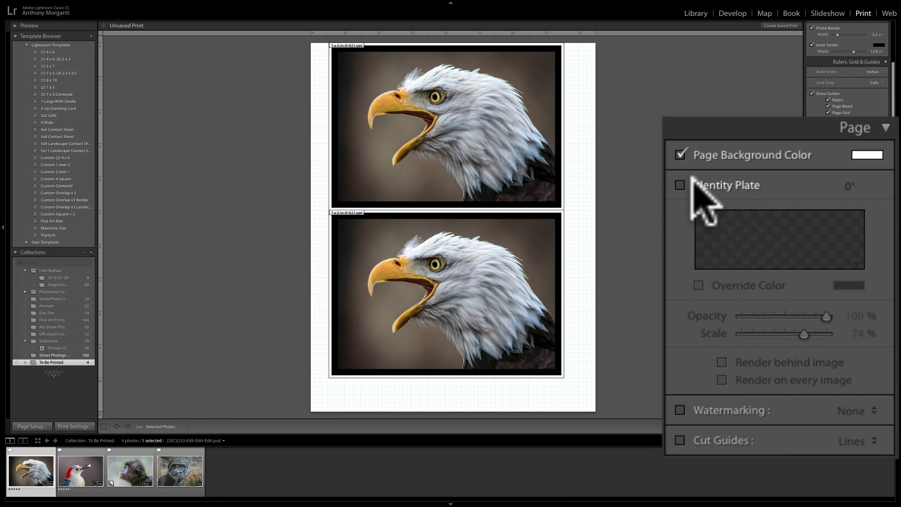
click(680, 150)
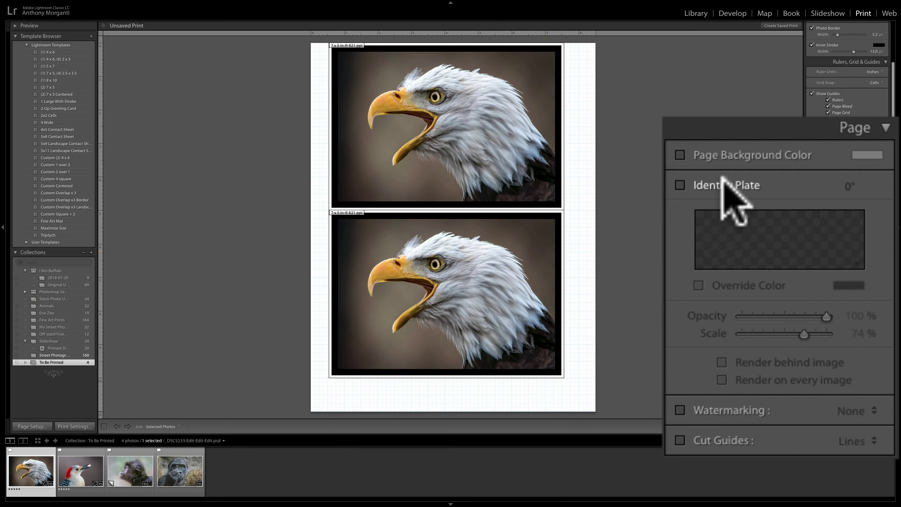
click(681, 183)
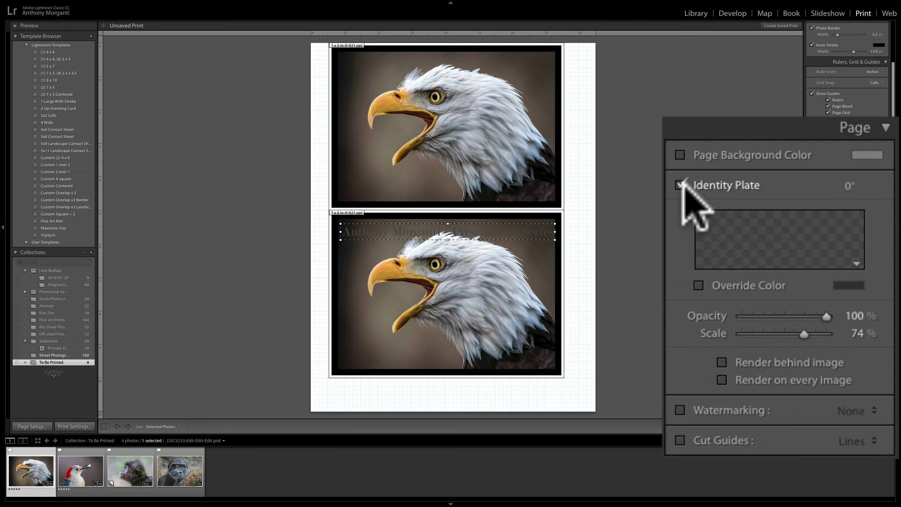
drag(825, 315, 796, 332)
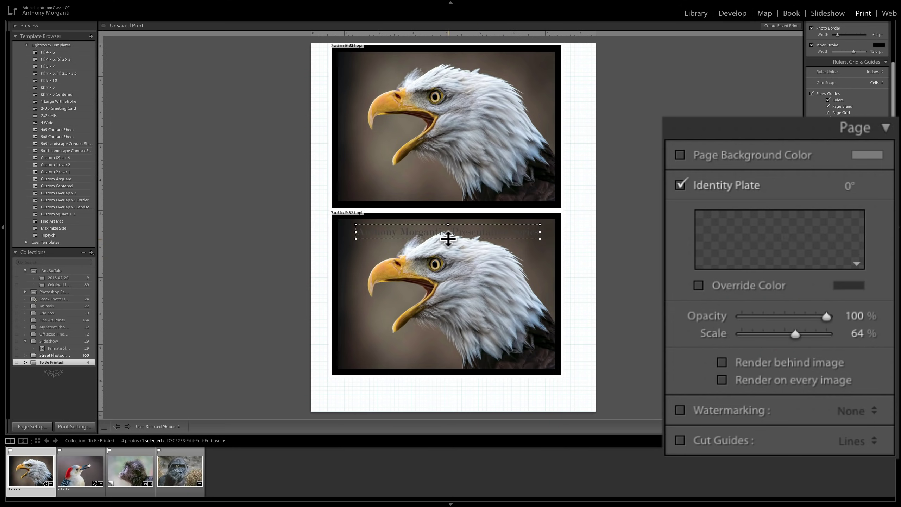
drag(448, 239, 449, 242)
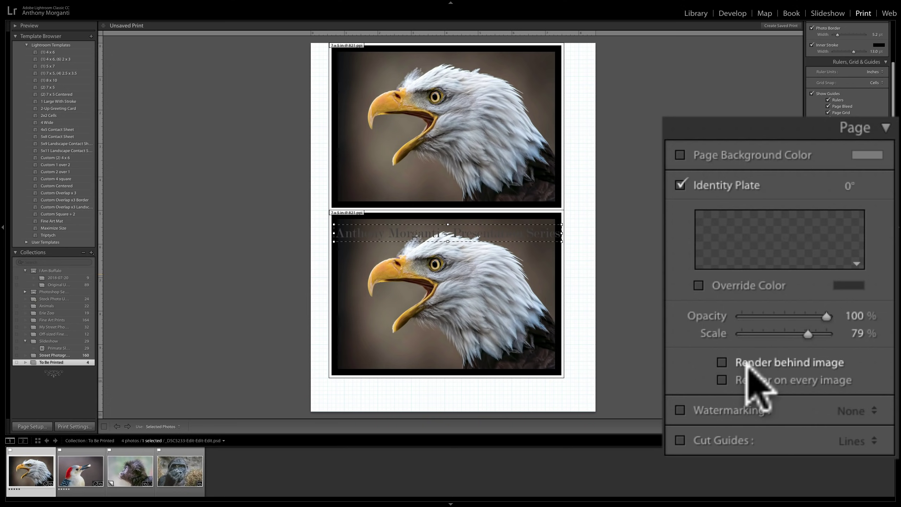
Try rendering the identity plate behind the image and on every image, and turn the identity plate off.
click(720, 361)
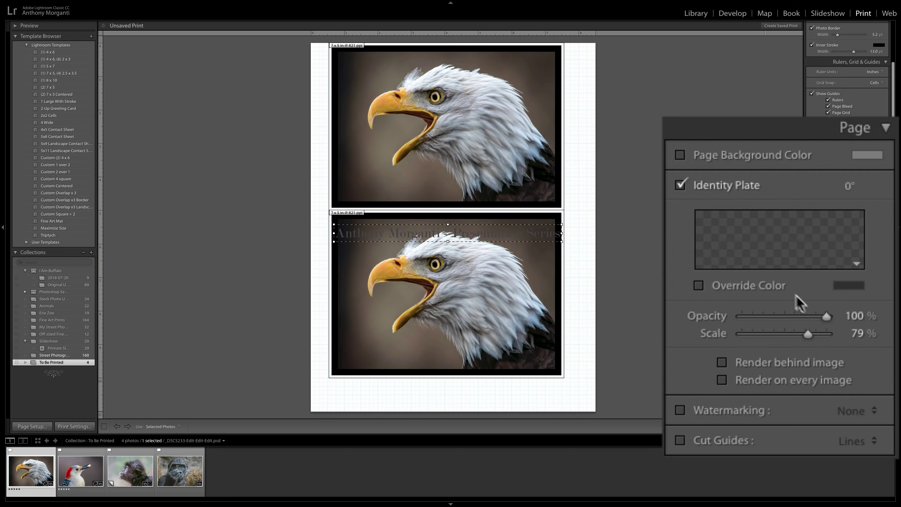
click(722, 380)
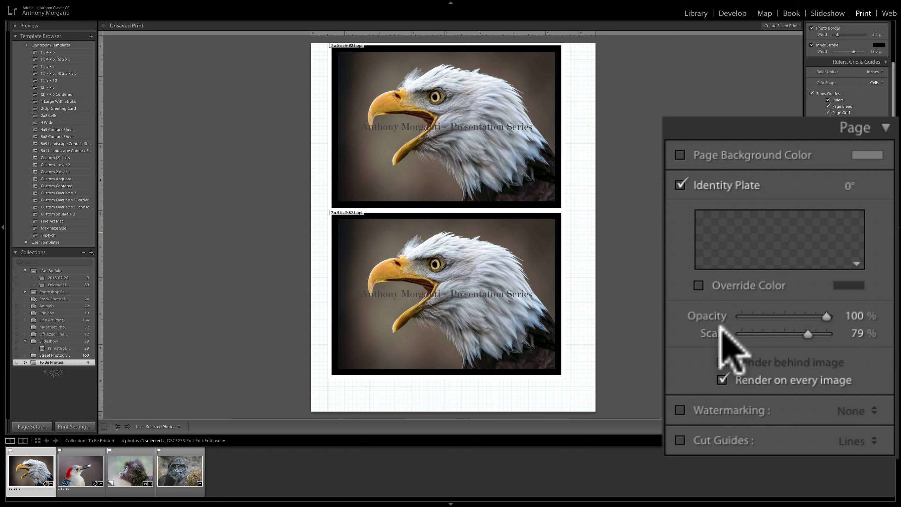
click(722, 380)
click(679, 185)
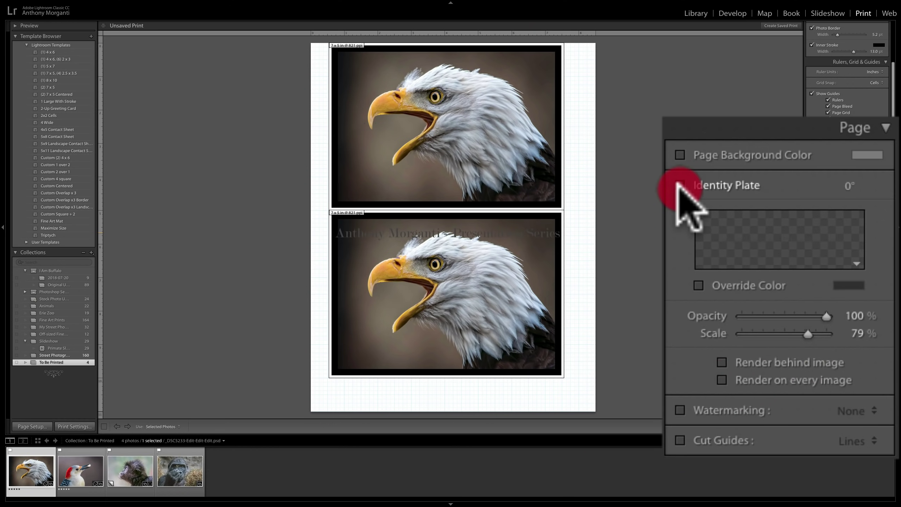
Try watermarking the photos with the AMP Watermark and switch watermarking off again.
scroll(721, 211, down, 5)
click(681, 274)
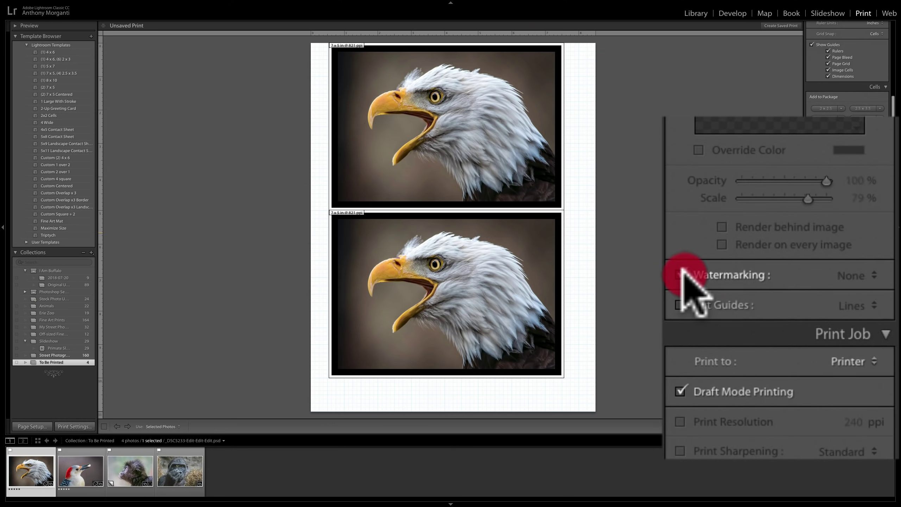
click(854, 276)
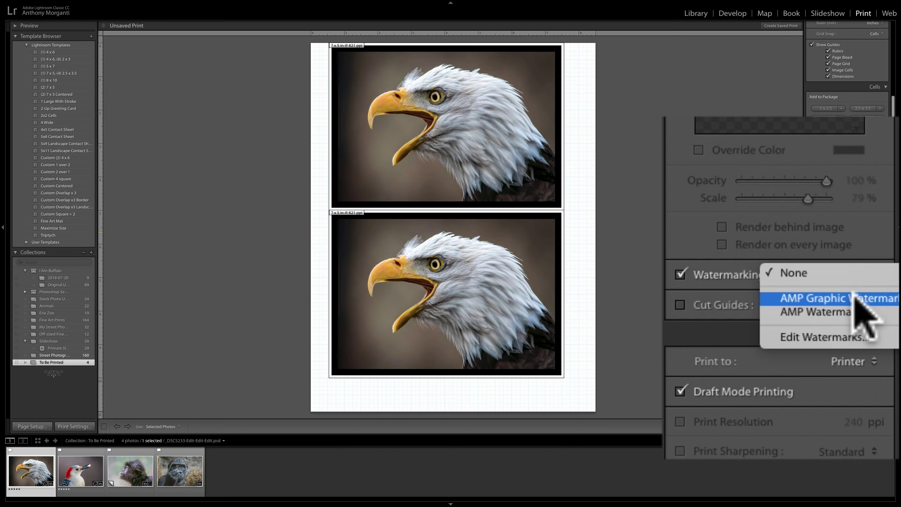
click(850, 312)
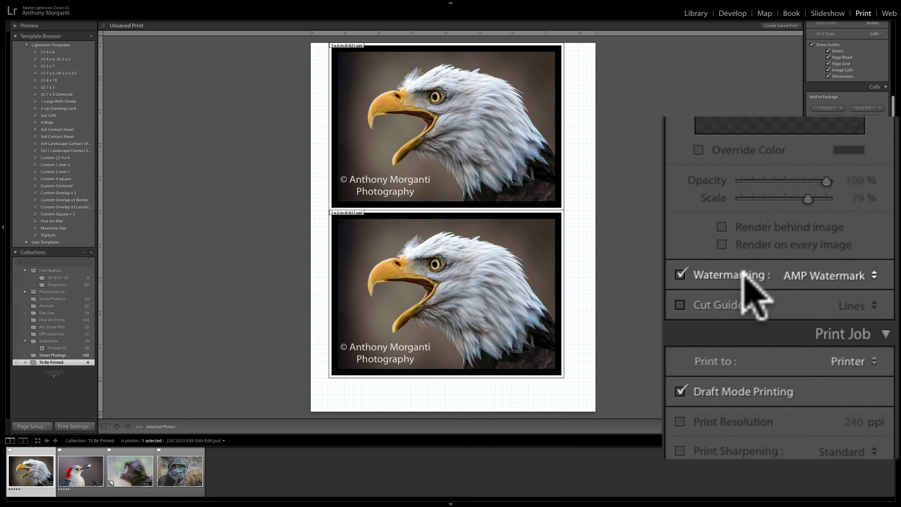
click(680, 275)
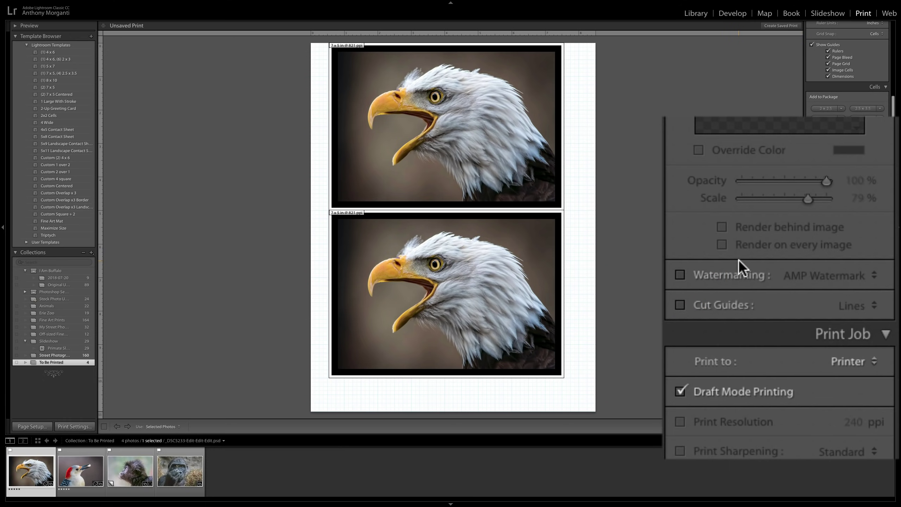
Try showing cut guides as lines around the two cells and turn them off again.
click(679, 303)
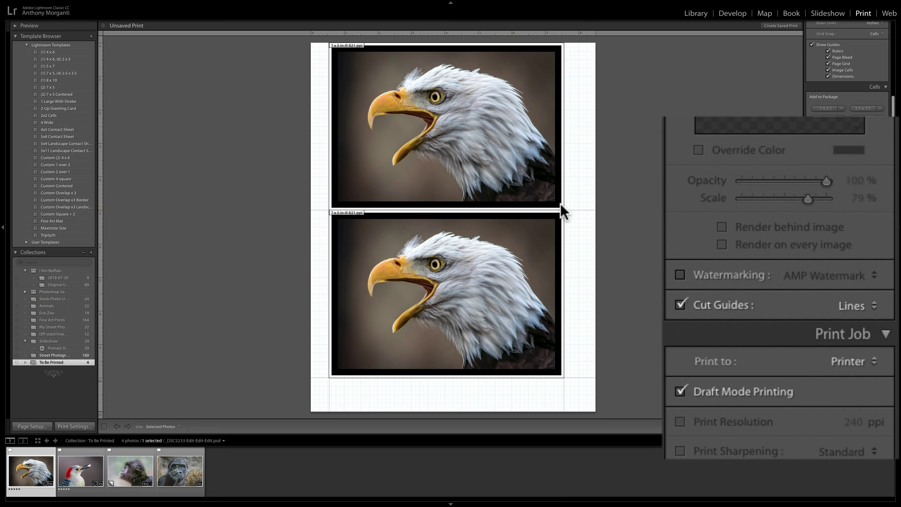
click(811, 294)
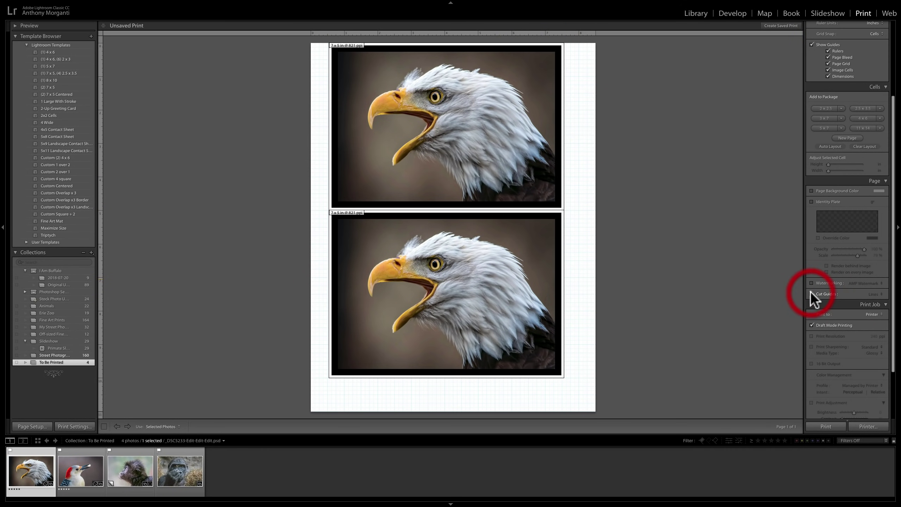
click(812, 294)
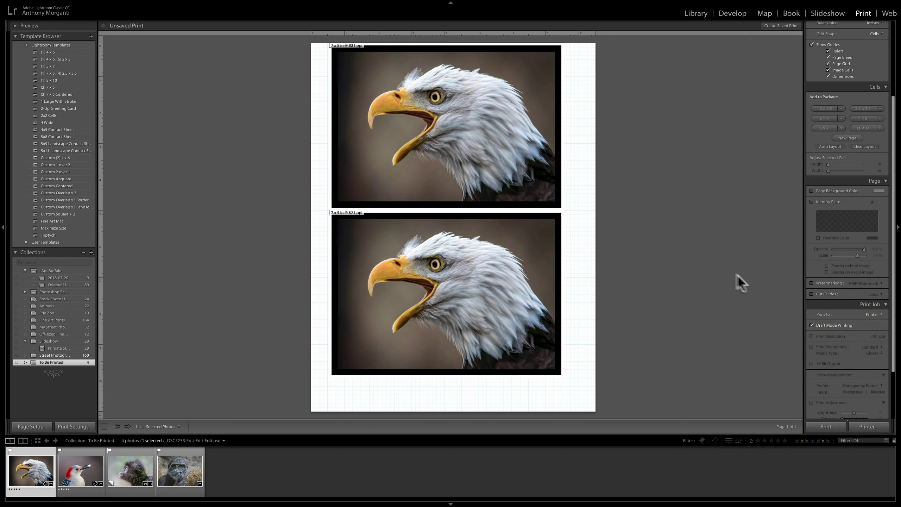
Check the available print destinations for the print job, keeping Printer as the choice.
scroll(837, 250, down, 5)
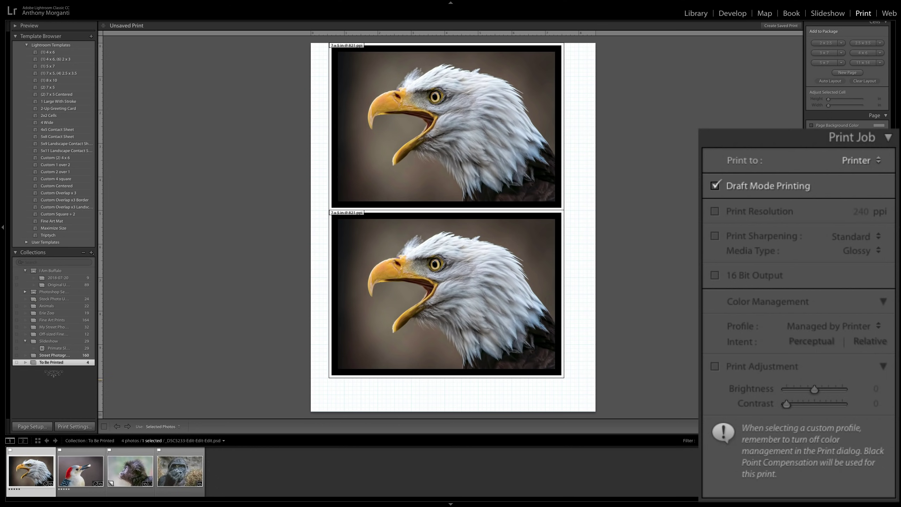
click(873, 161)
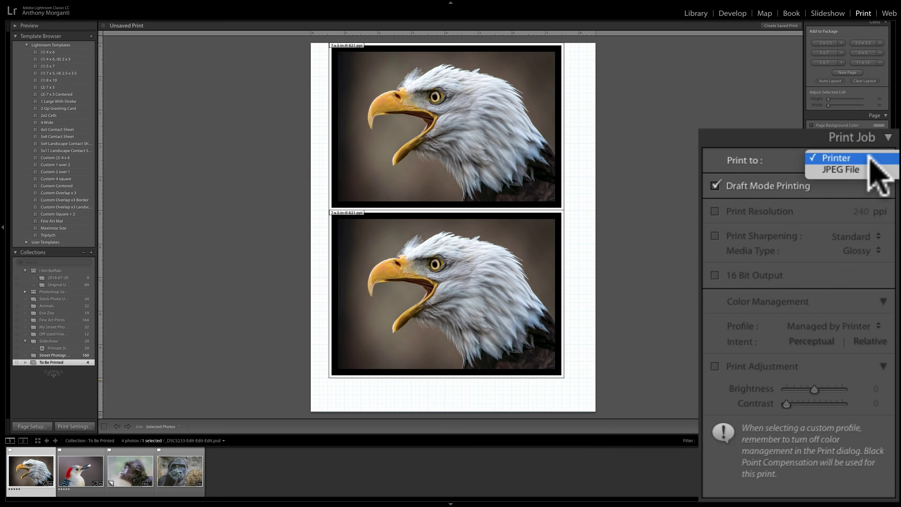
click(870, 160)
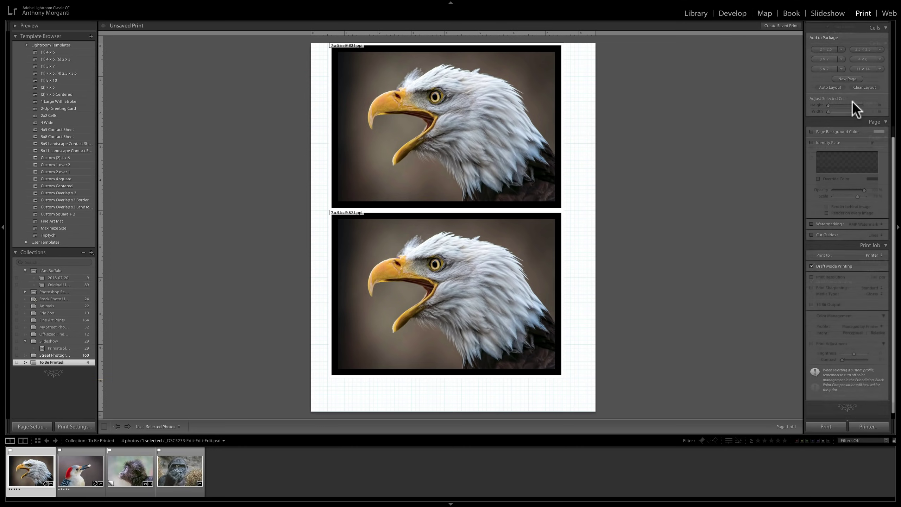
Switch to the Single Image / Contact Sheet layout and turn off draft mode printing for the print job.
scroll(852, 101, up, 5)
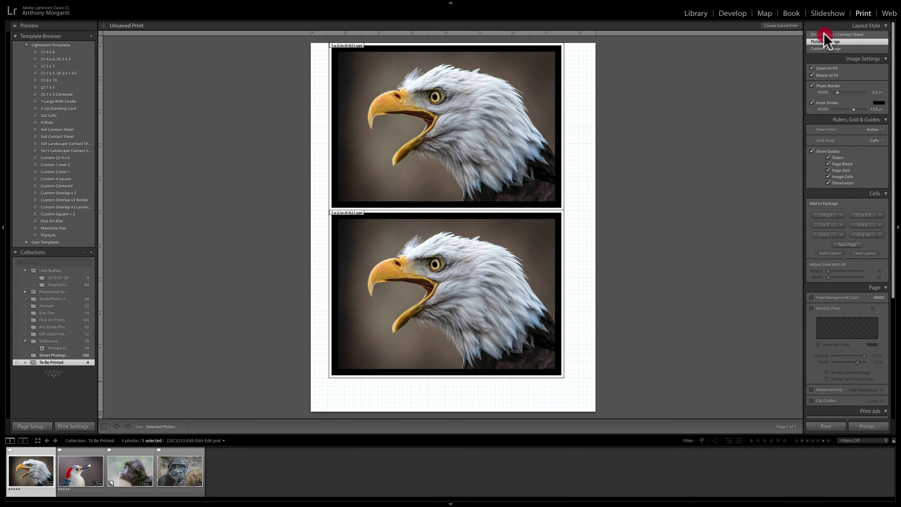
click(824, 34)
scroll(843, 282, down, 3)
scroll(842, 285, down, 4)
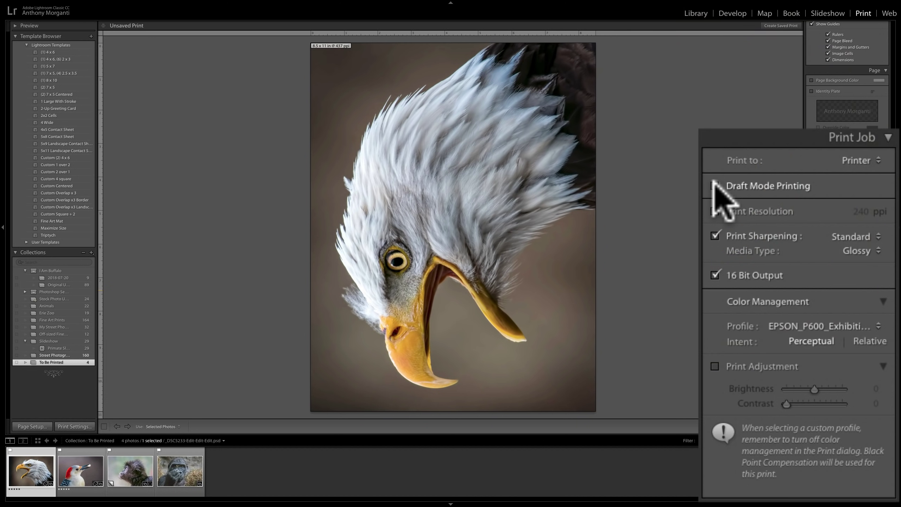
click(715, 186)
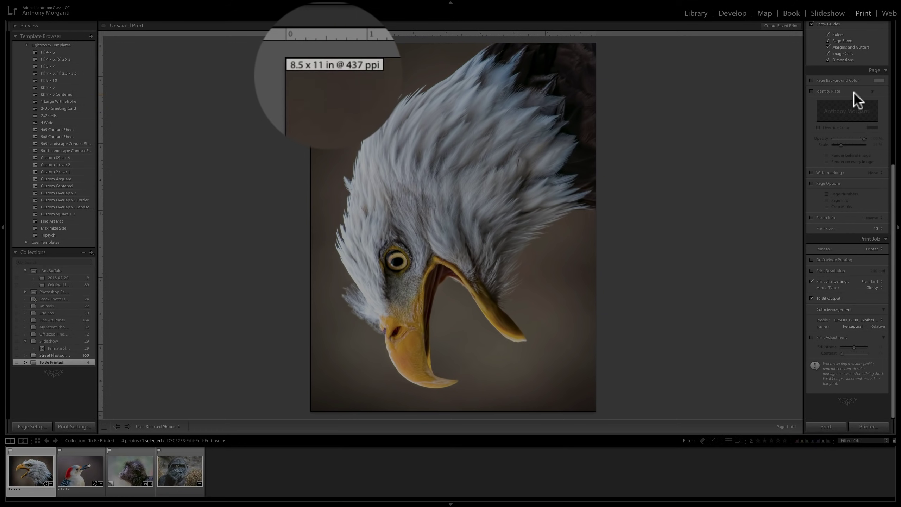
Try hiding the Dimensions guide on the single image layout and restore it.
click(828, 60)
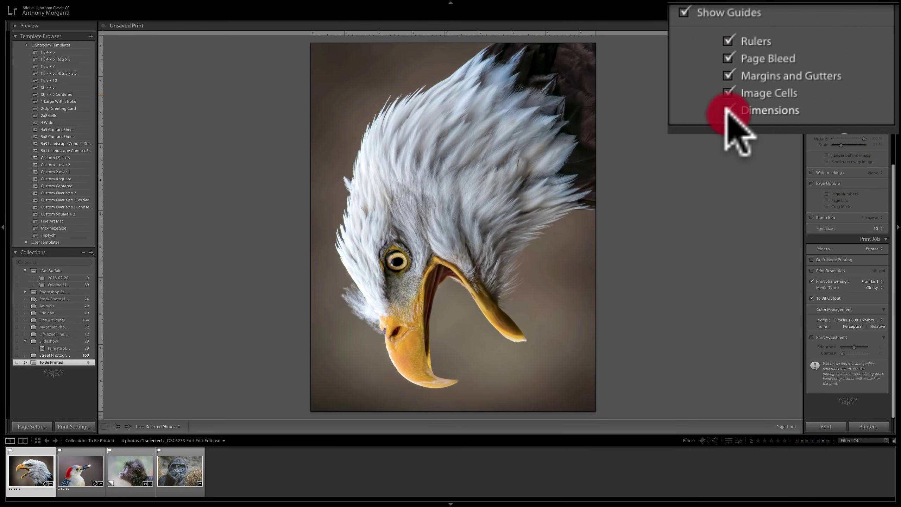
click(828, 60)
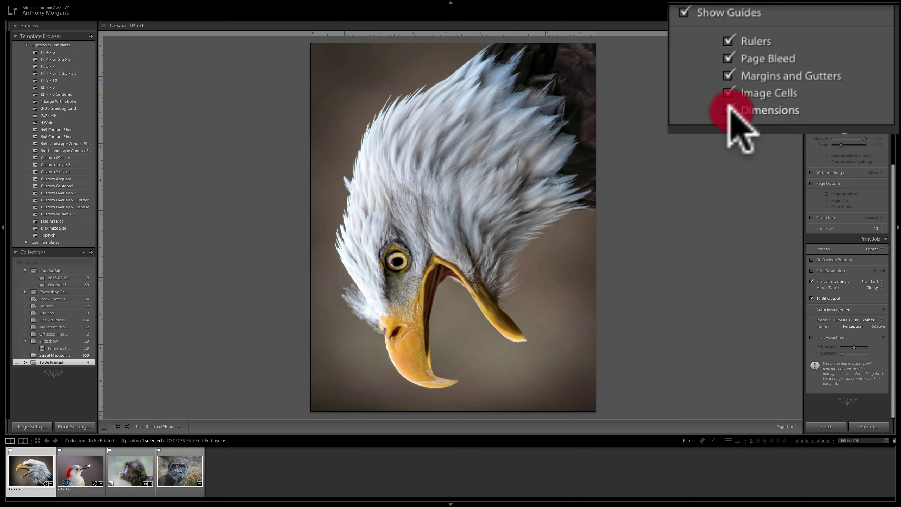
scroll(850, 76, up, 2)
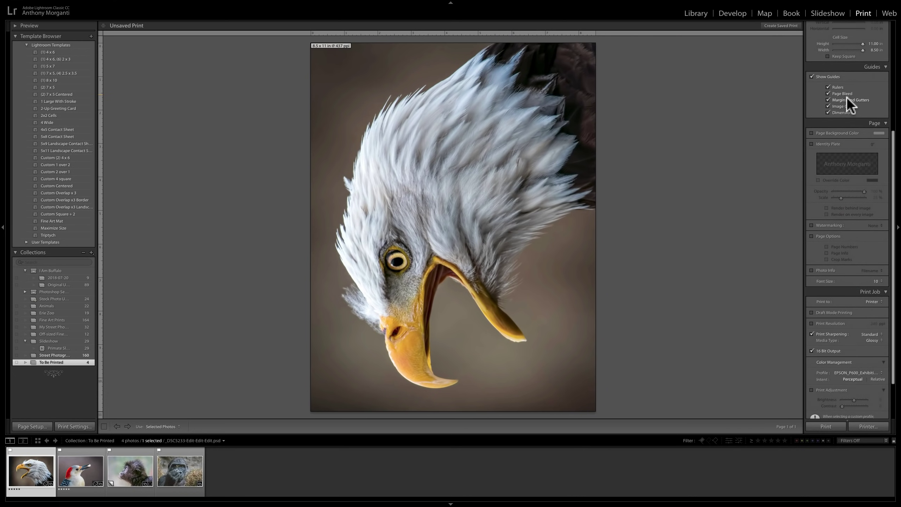
scroll(847, 103, down, 2)
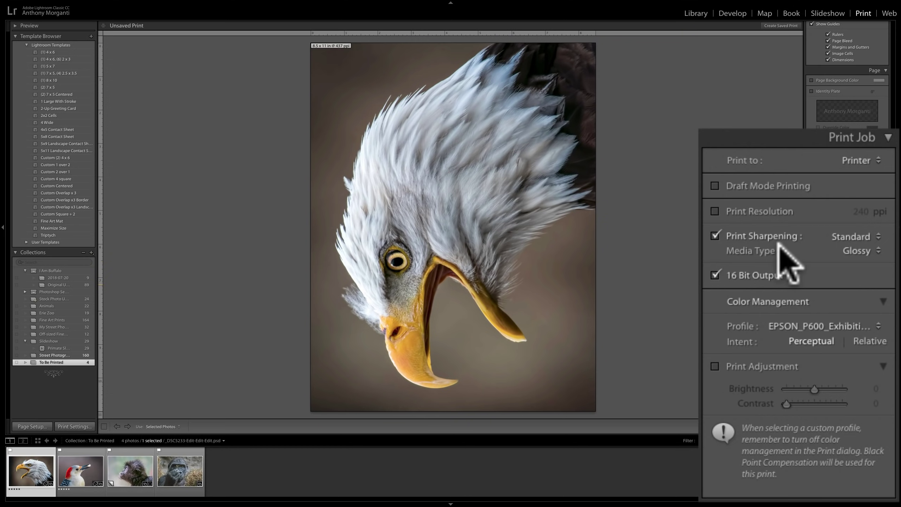
Try a fixed print resolution of 240 ppi for the print job, switching it on and off twice.
click(715, 210)
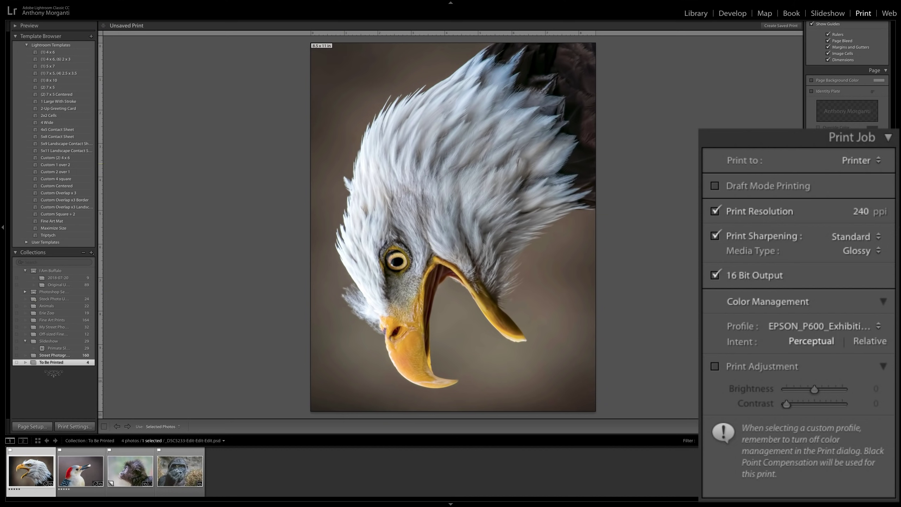
click(715, 211)
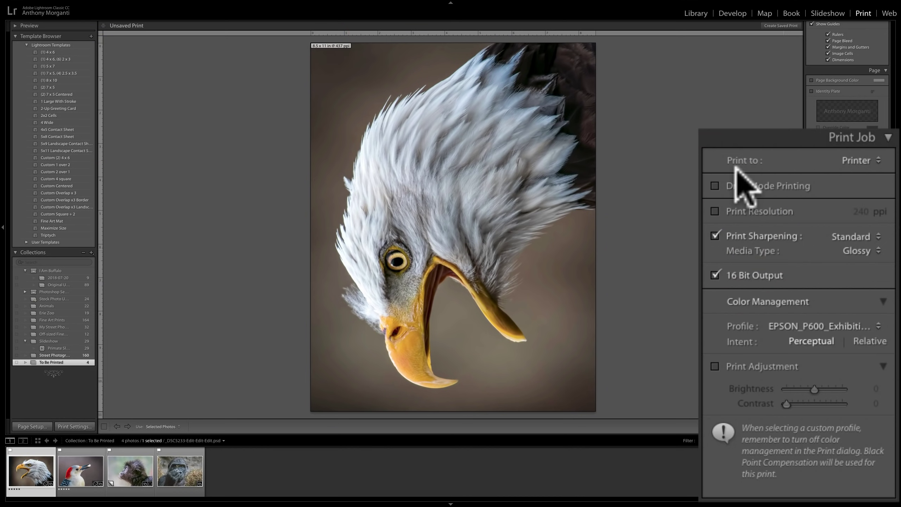
click(716, 210)
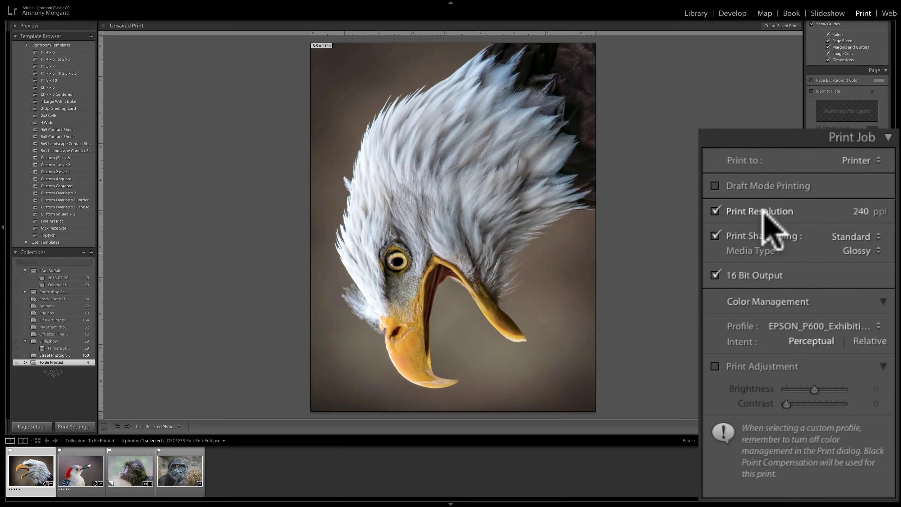
click(715, 210)
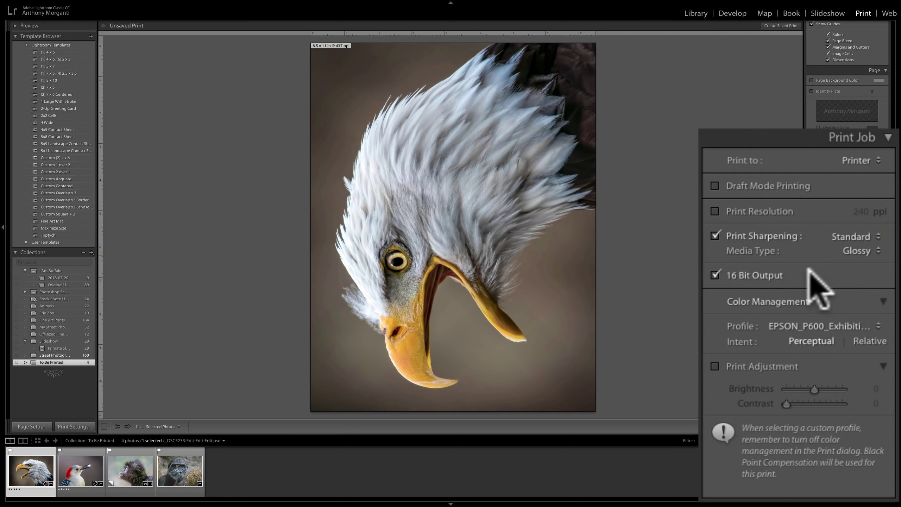
Review the print sharpening levels for the print job, keeping Standard as the choice.
click(715, 274)
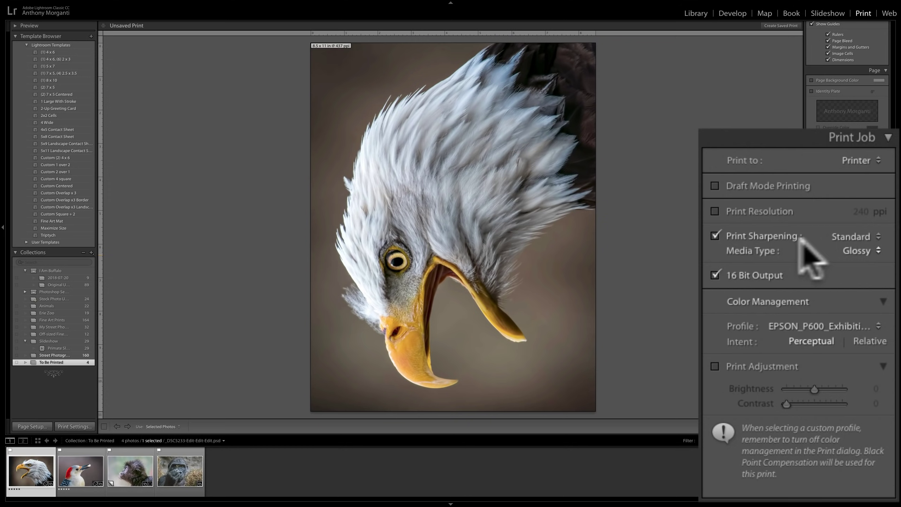
click(866, 236)
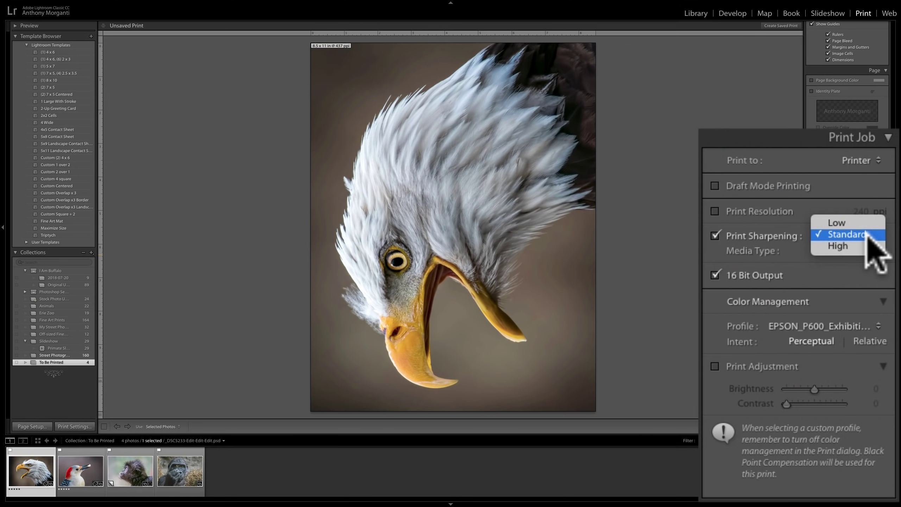
click(866, 235)
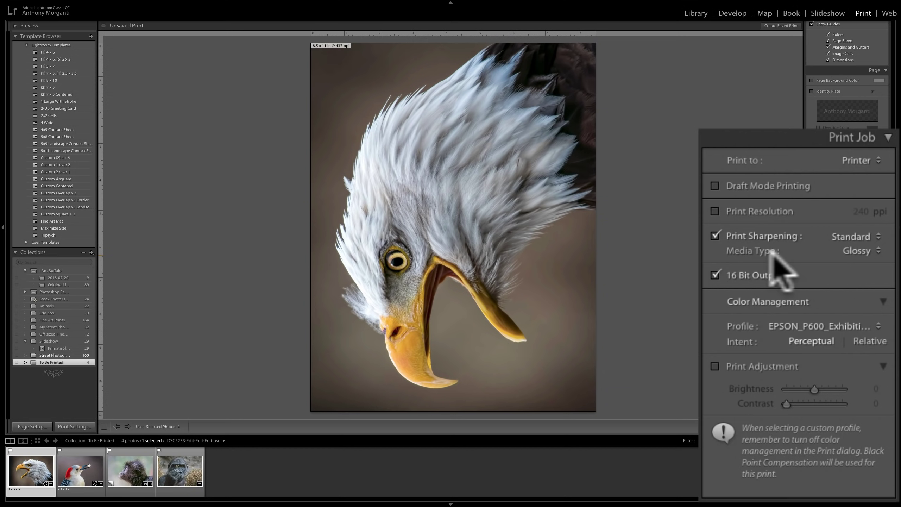
Try the Matte media type for print sharpening and restore Glossy.
click(866, 251)
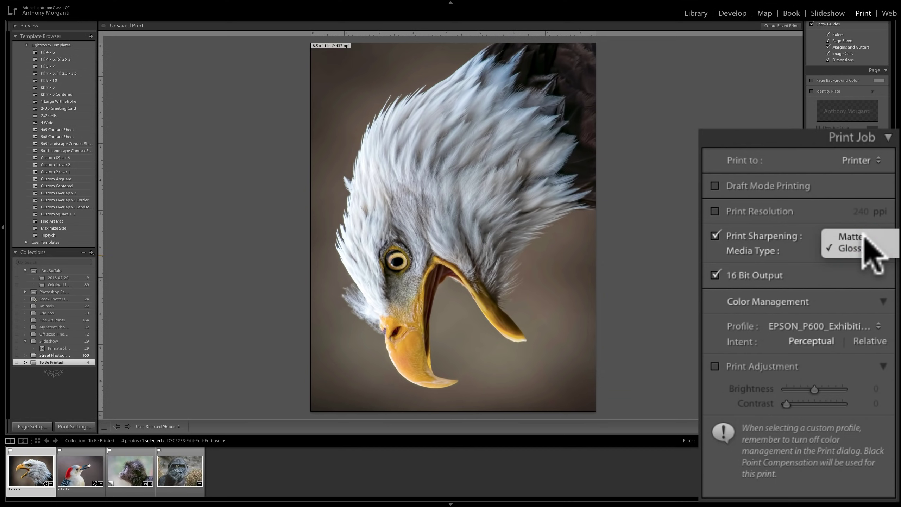
click(866, 237)
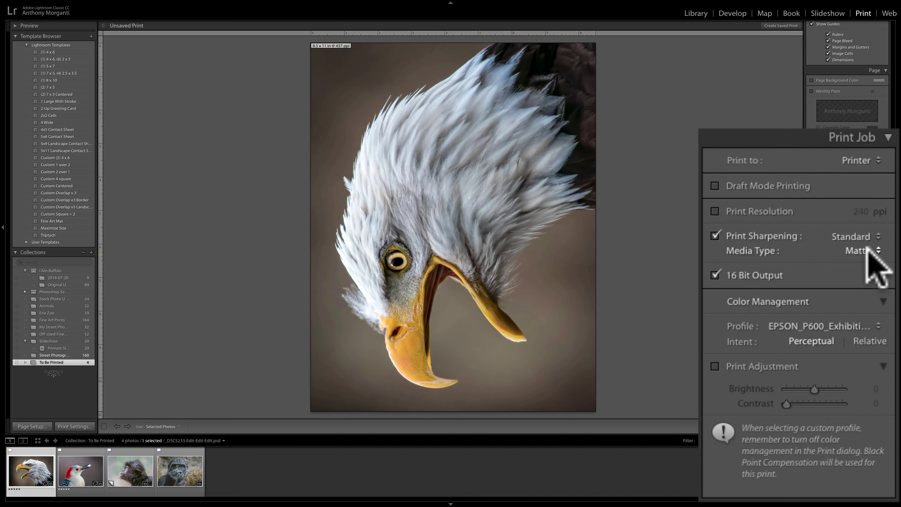
click(867, 250)
click(865, 259)
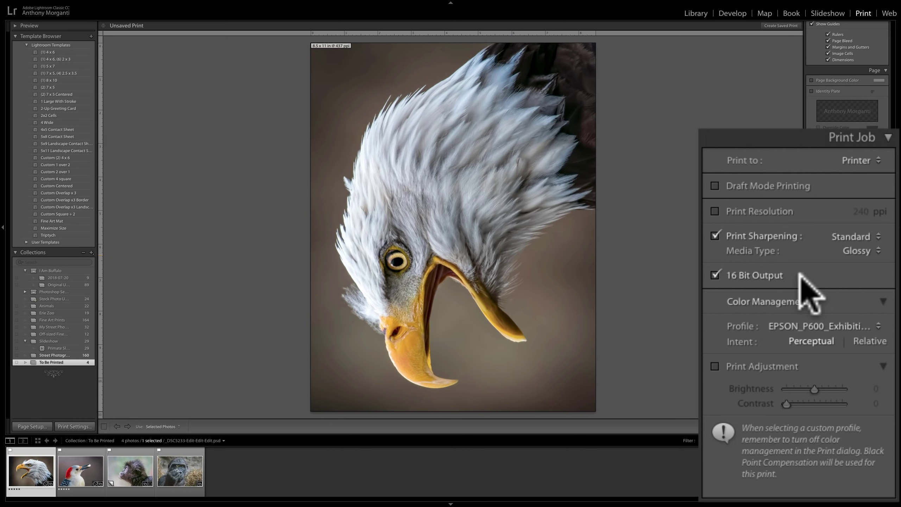
scroll(806, 269, down, 1)
scroll(801, 284, up, 1)
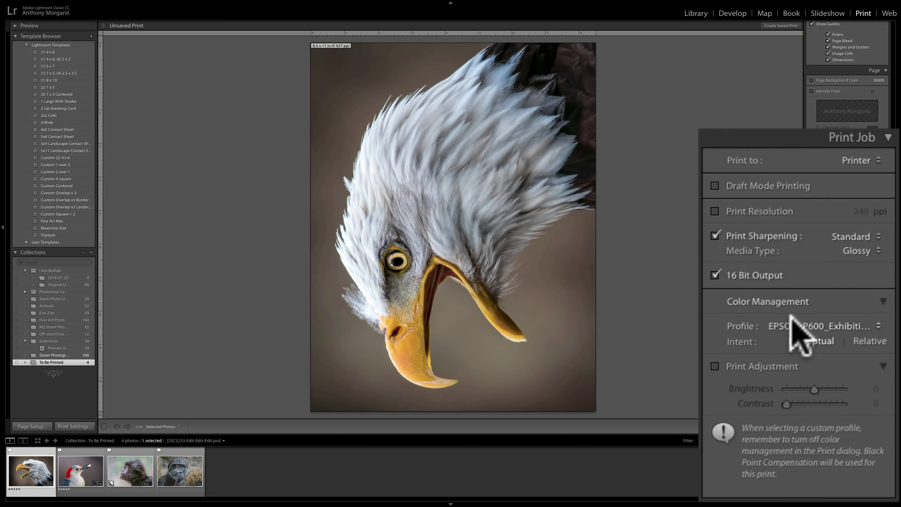
Set the color management profile to Managed by Printer and check the printer and paper size in the page setup.
click(796, 326)
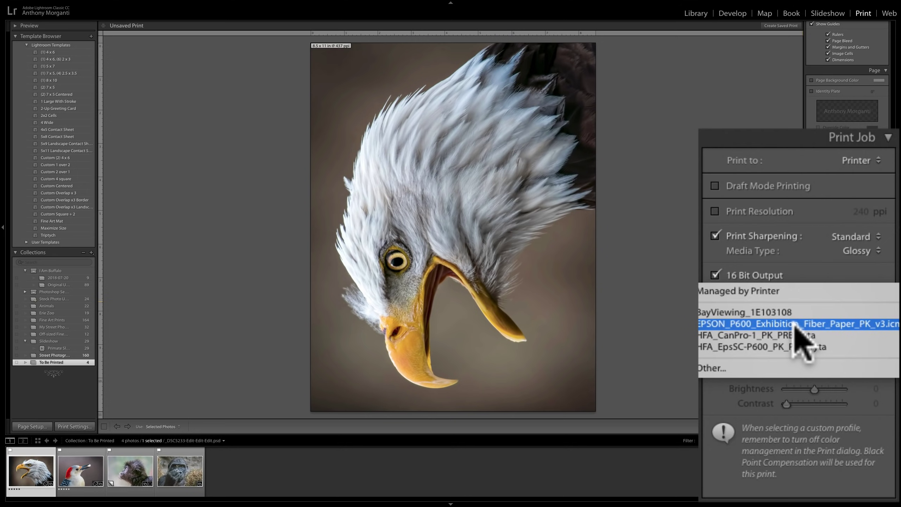
click(766, 290)
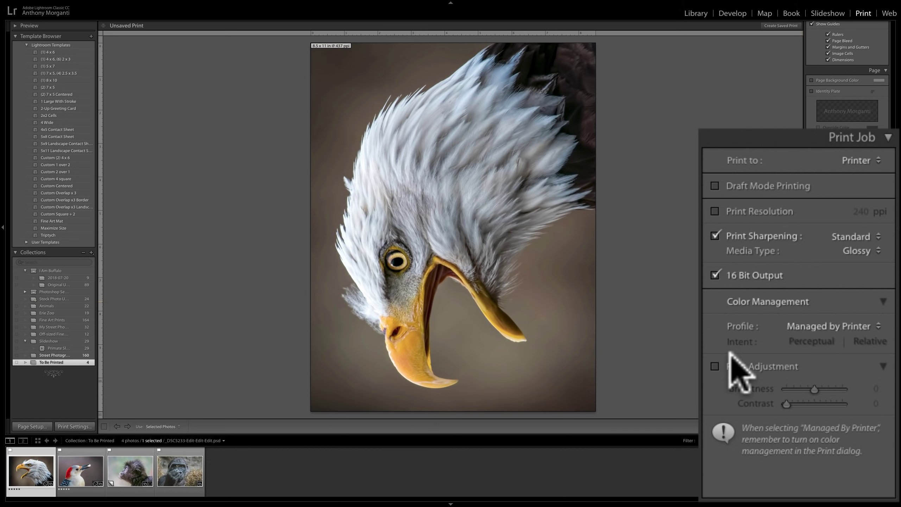
click(865, 324)
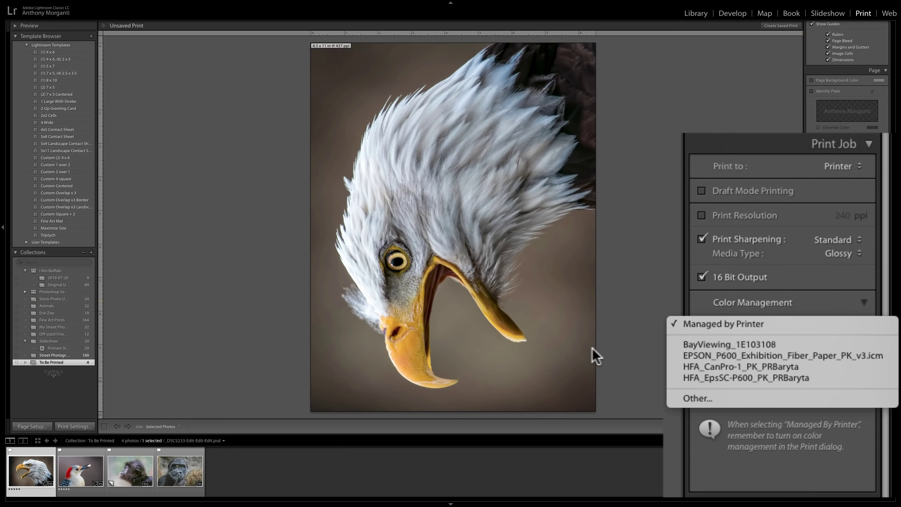
click(614, 349)
click(30, 426)
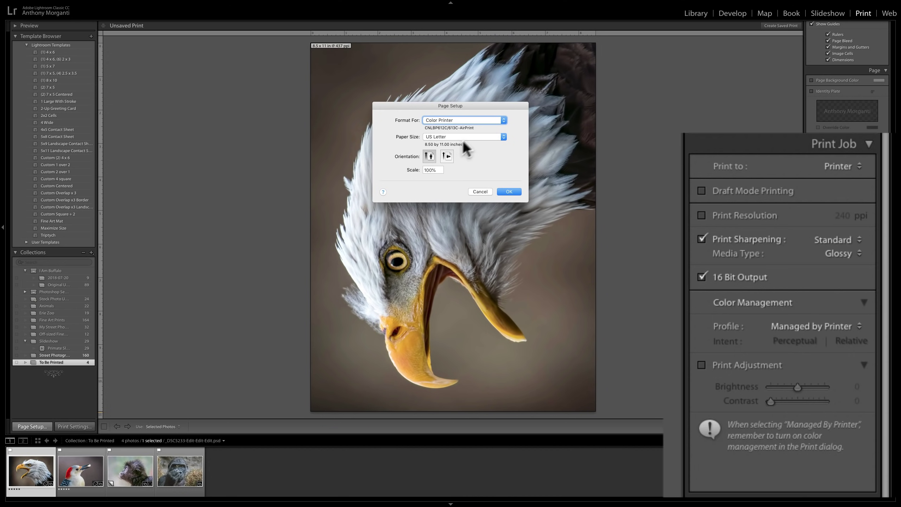
click(480, 192)
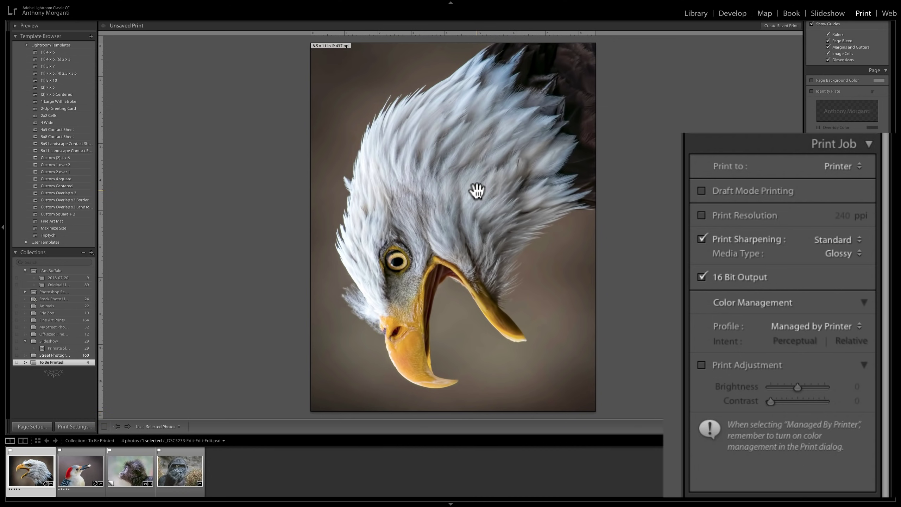
Look through the other printer and paper profiles that can be added to the profile choices, without changing the selection.
click(835, 327)
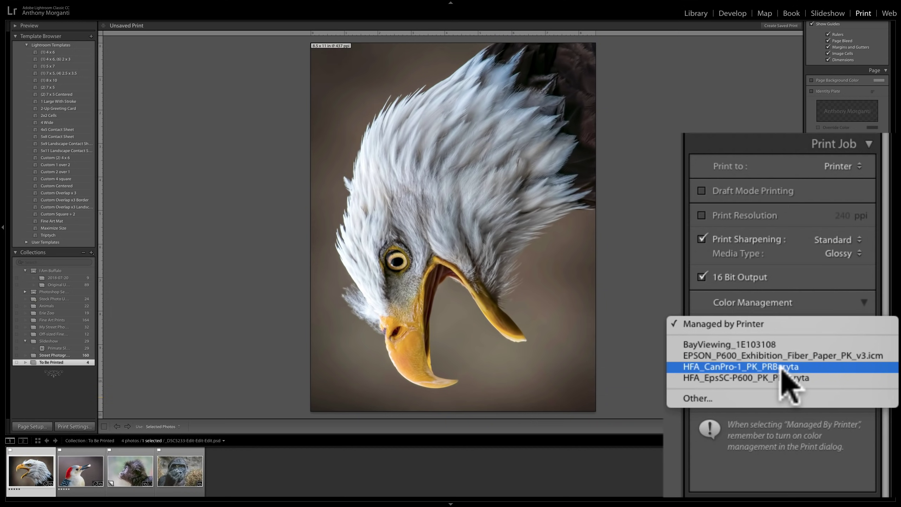
click(705, 398)
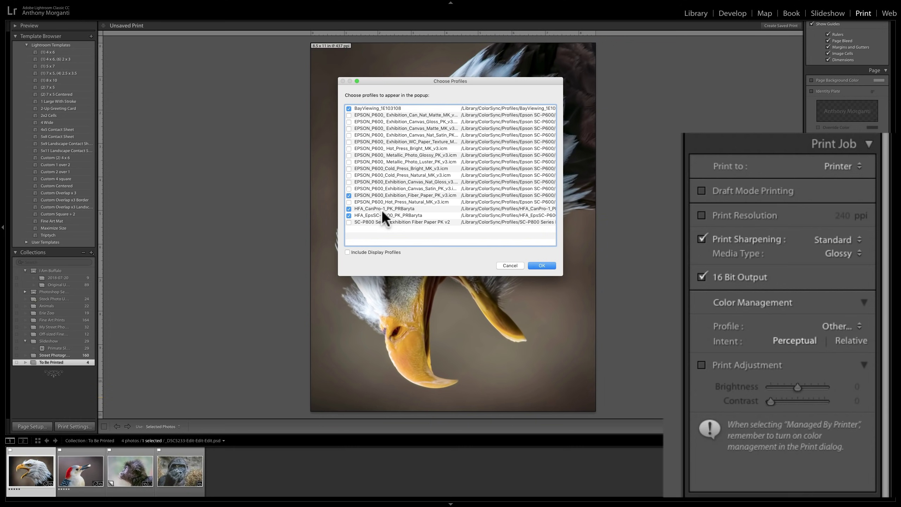
click(510, 266)
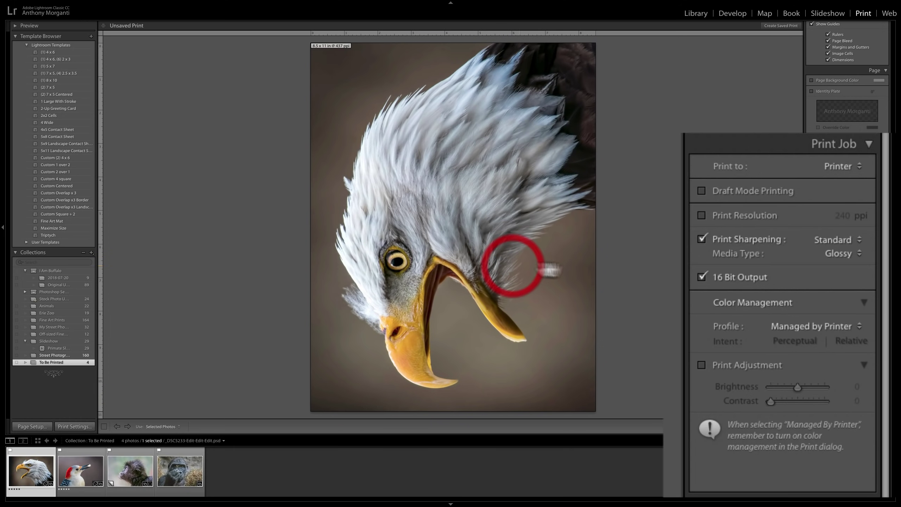
Set the color management profile to HFA_CanPro-1_PK_PRBaryta, trying the Relative intent and returning to Perceptual.
click(804, 326)
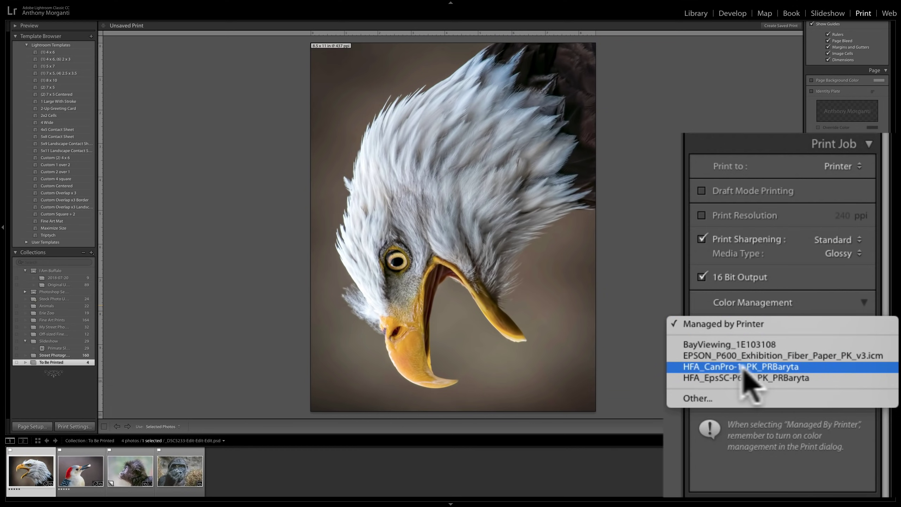
click(775, 368)
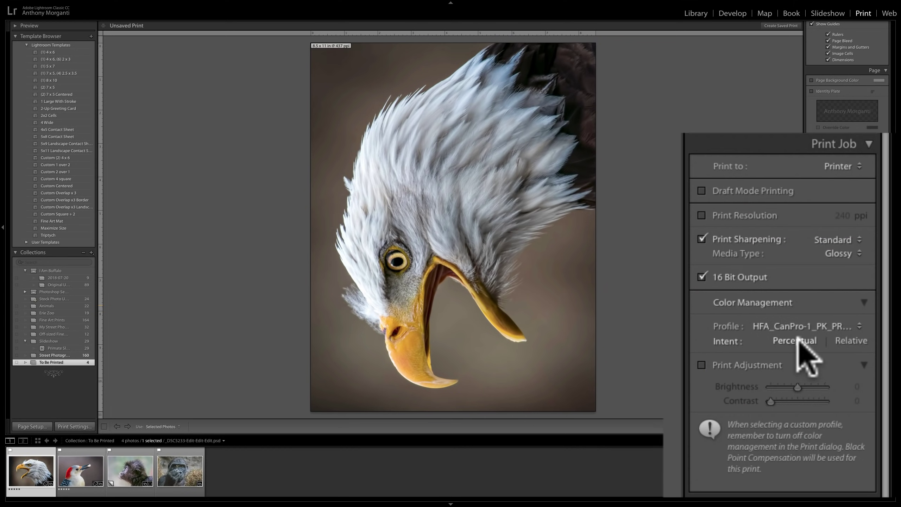
click(852, 341)
click(799, 339)
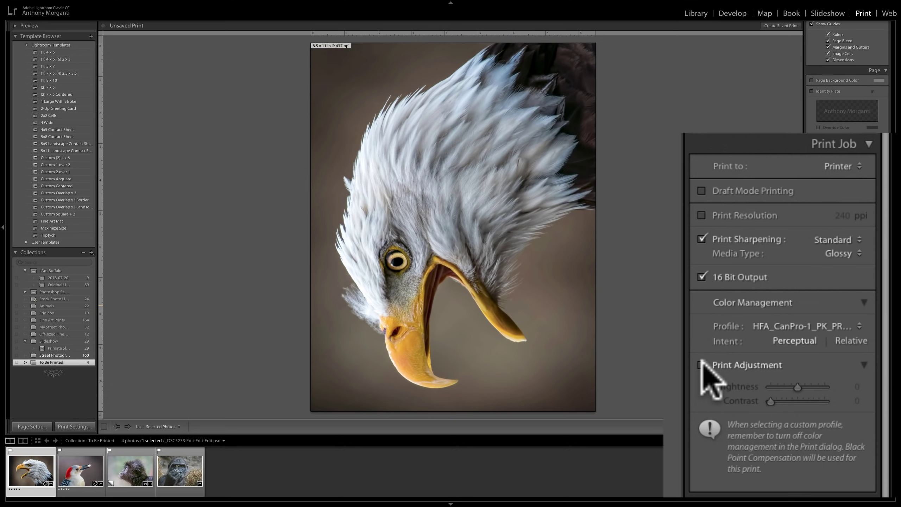
Turn on print adjustment and set the brightness to +23 and the contrast to +41.
click(701, 363)
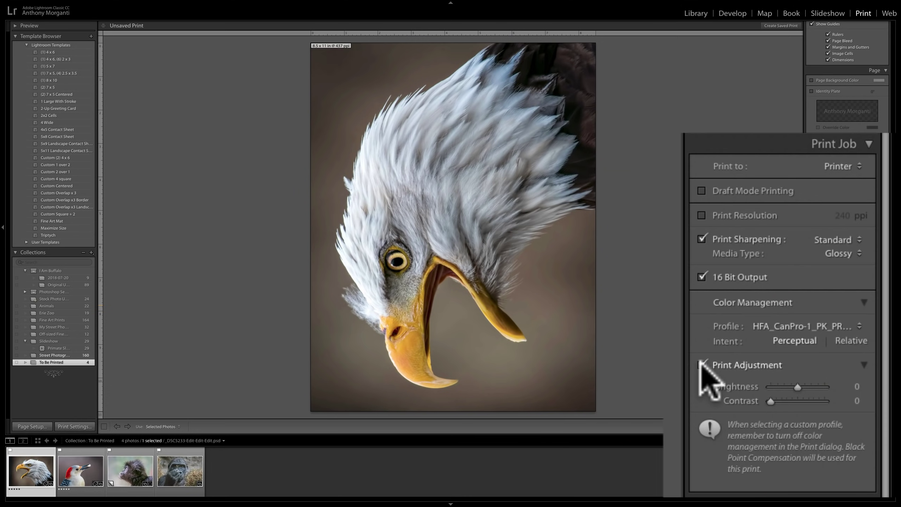
mouse_move(798, 387)
mouse_down()
mouse_move(811, 386)
mouse_move(777, 382)
mouse_move(813, 387)
mouse_up()
click(733, 387)
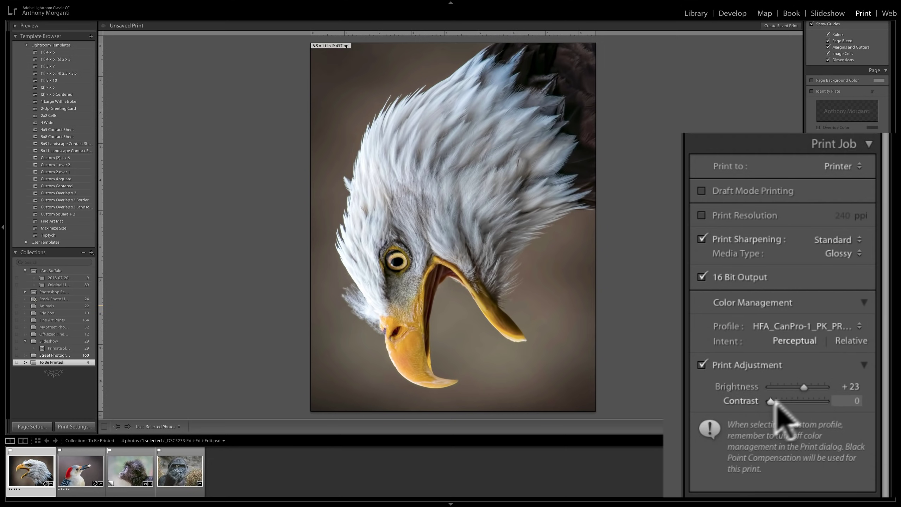
drag(772, 400, 788, 397)
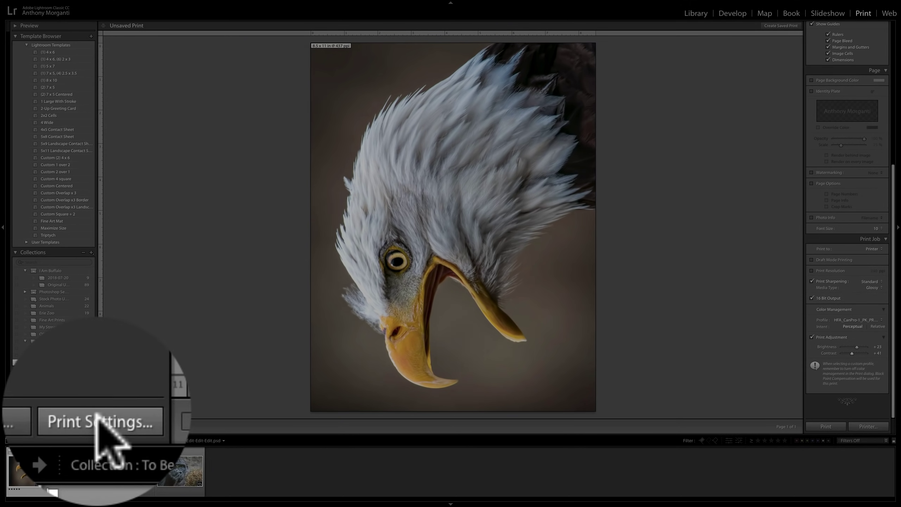
Check the print settings dialog and the printer's print dialog, cancelling each without changes.
click(73, 424)
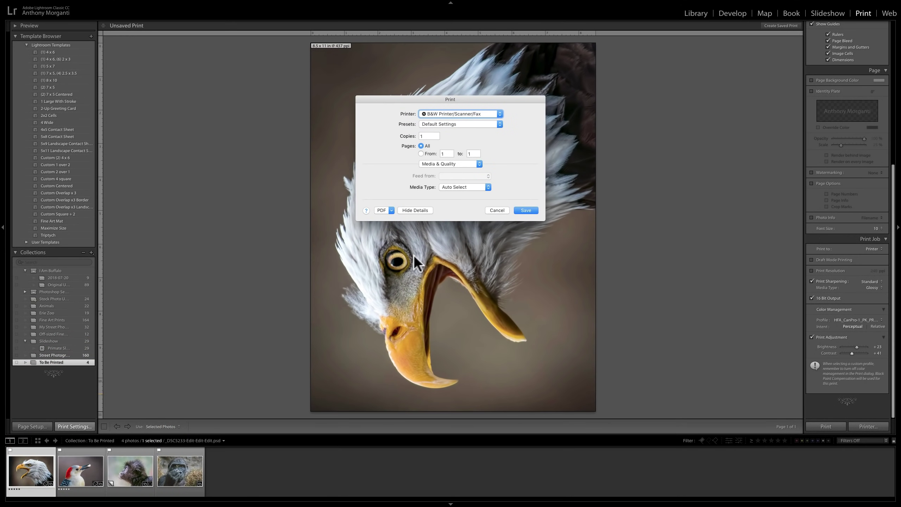
click(497, 210)
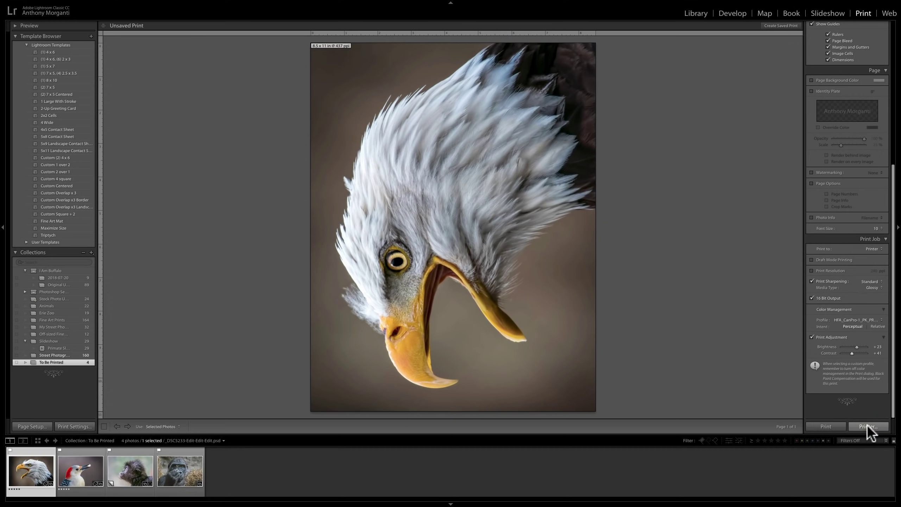
click(867, 426)
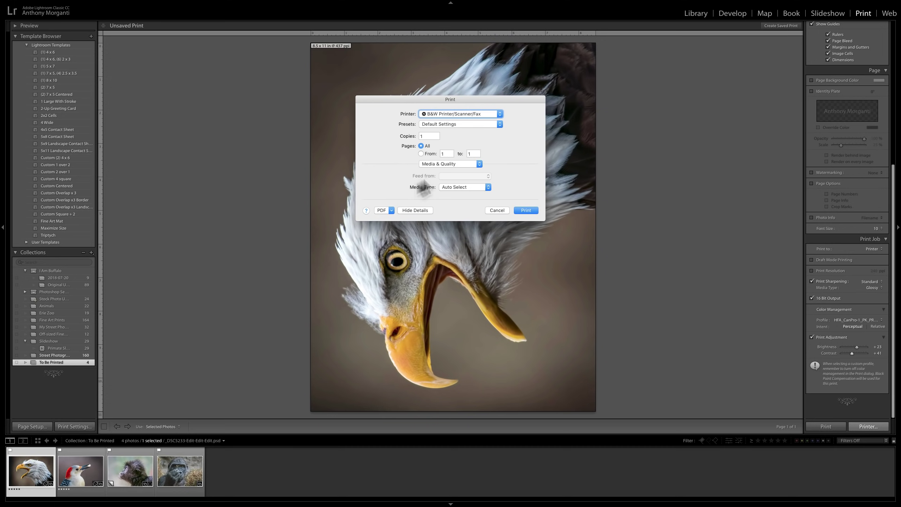
click(496, 210)
Try Color Printer as the printer in the print settings and cancel the dialog.
click(76, 426)
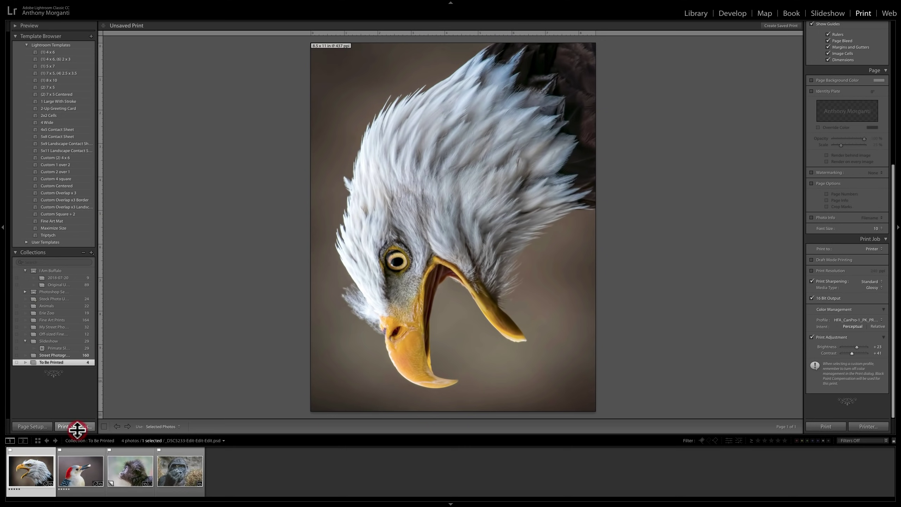
click(461, 117)
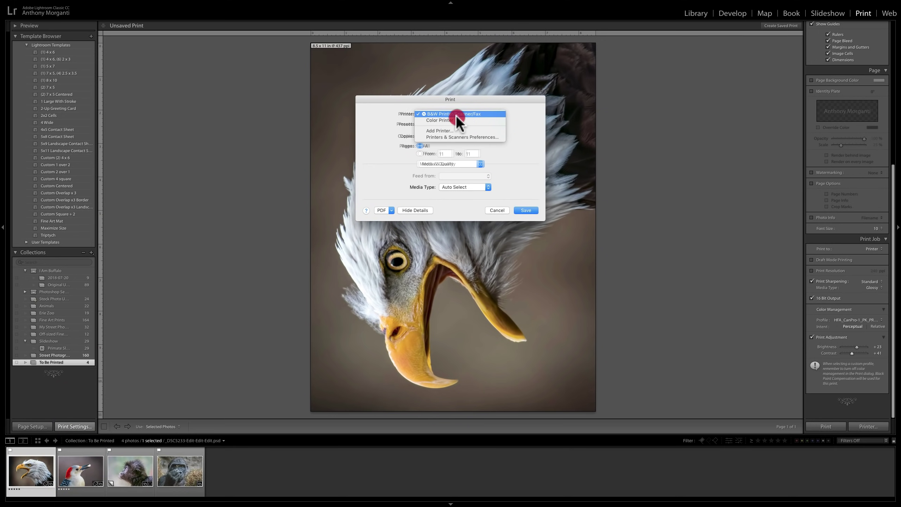
click(455, 120)
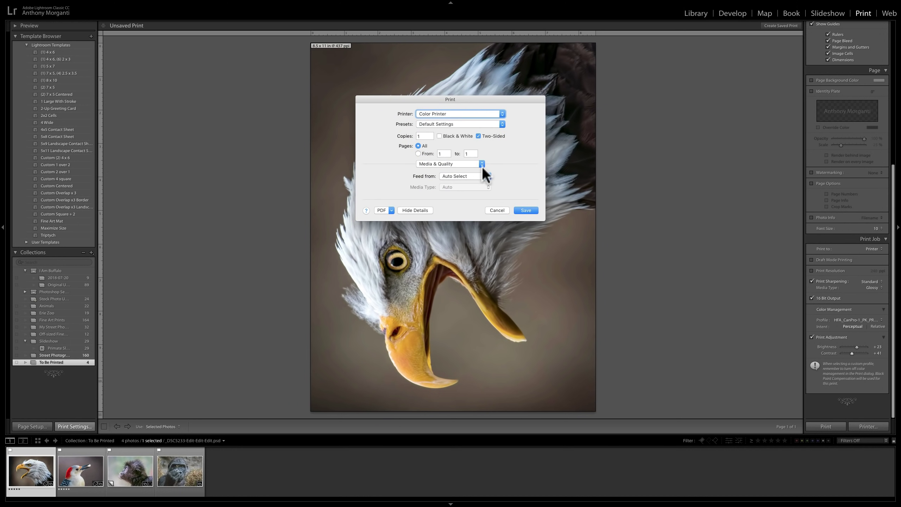
click(499, 209)
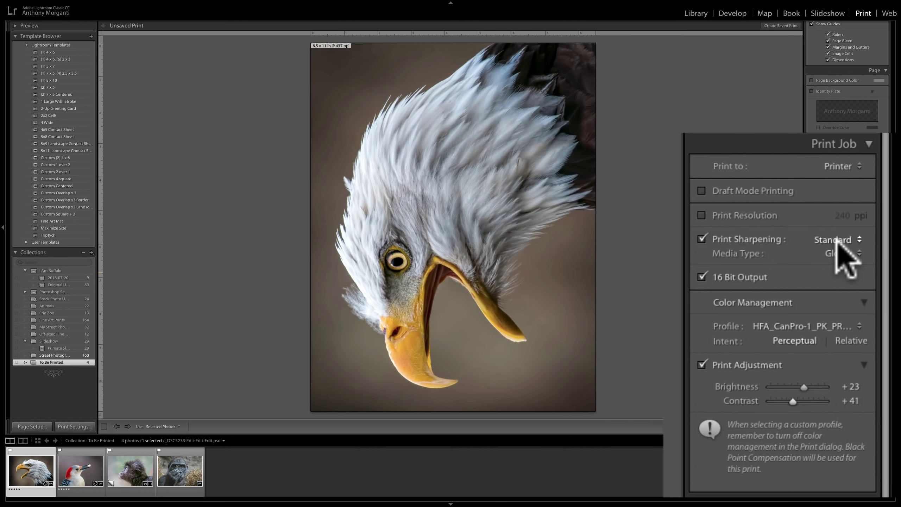
Switch the color management profile to Managed by Printer and check the print dialog without printing.
click(794, 329)
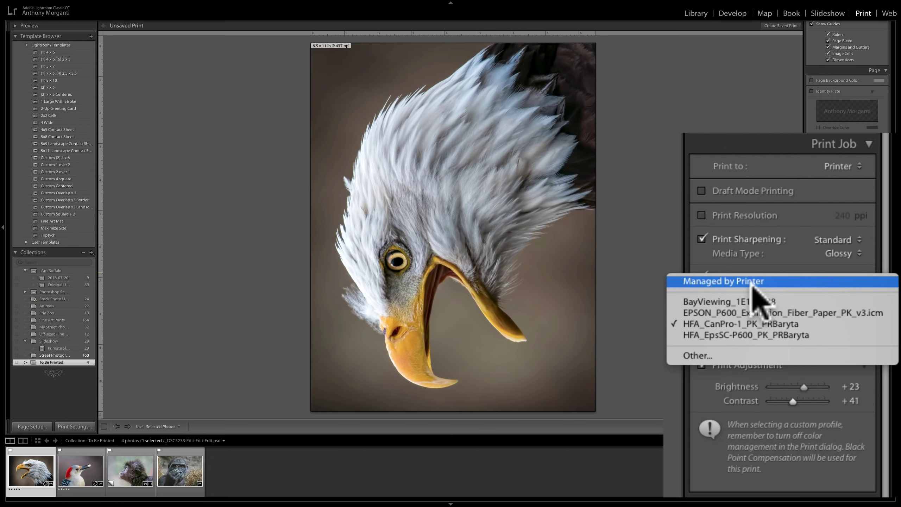
click(752, 284)
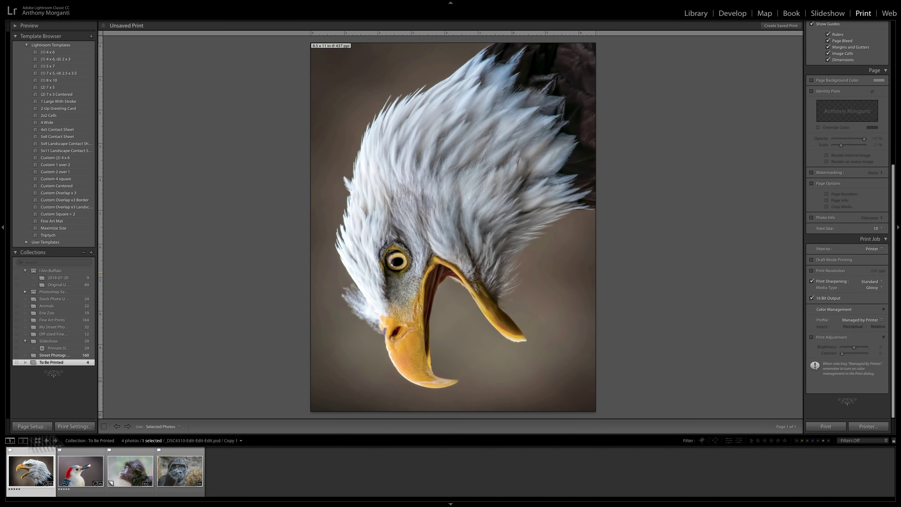
click(870, 428)
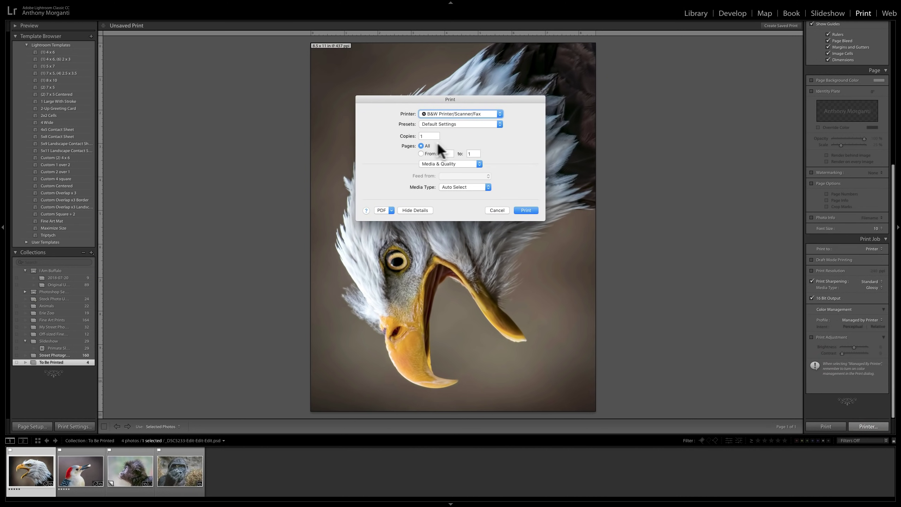
click(495, 209)
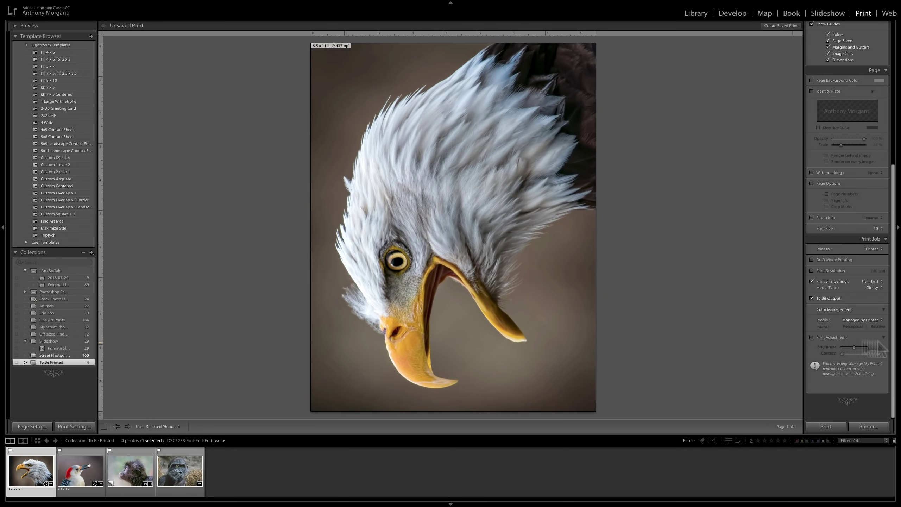
Set the color management profile back to HFA_CanPro-1_PK_PRBaryta and turn off print adjustment.
click(874, 320)
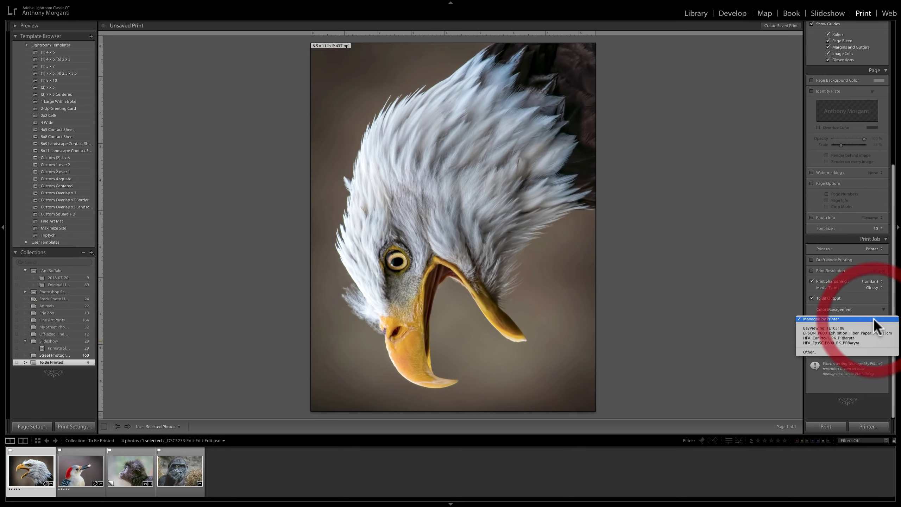
click(834, 338)
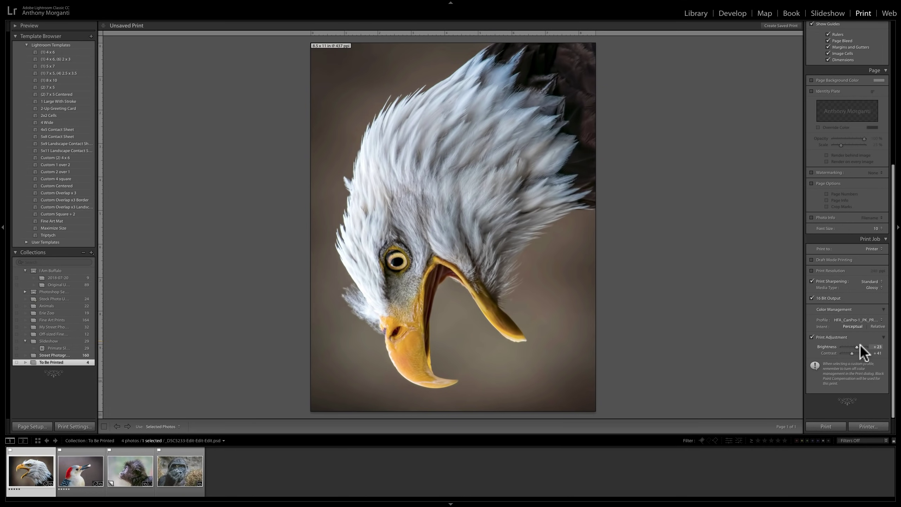
click(812, 337)
Save the current print setup as Eagle inside the To Be Printed collection, including only used photos.
click(777, 25)
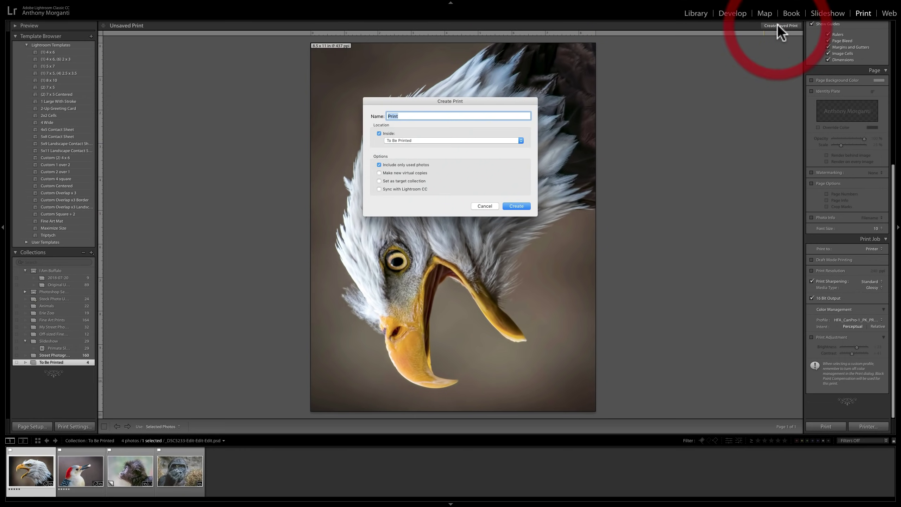
text(Eagle)
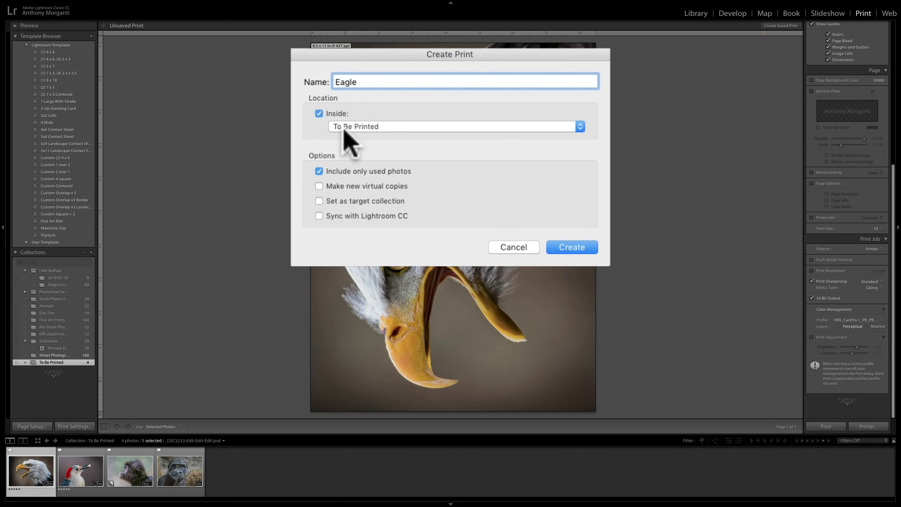
click(515, 205)
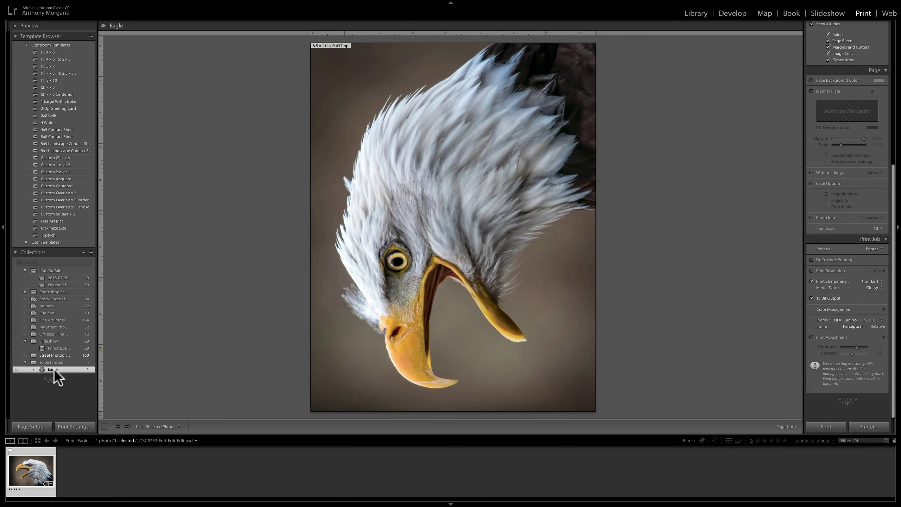
scroll(844, 103, up, 3)
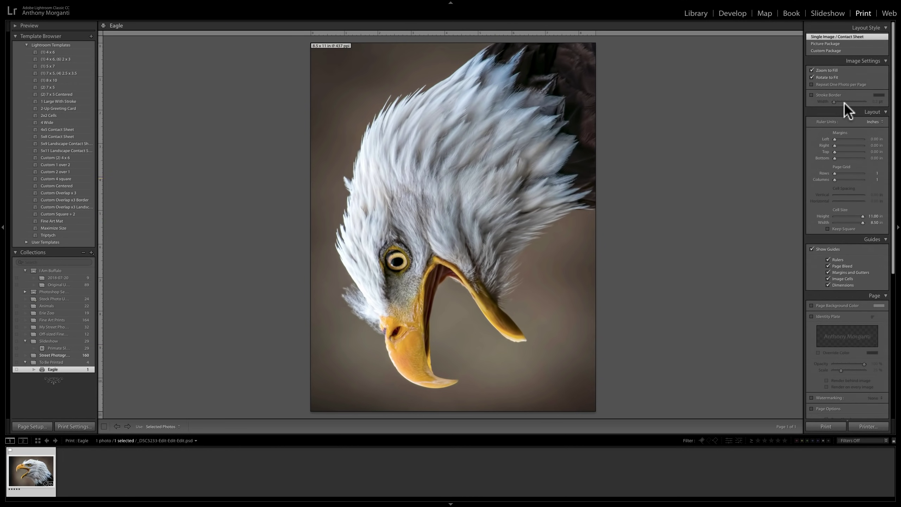
scroll(844, 103, down, 3)
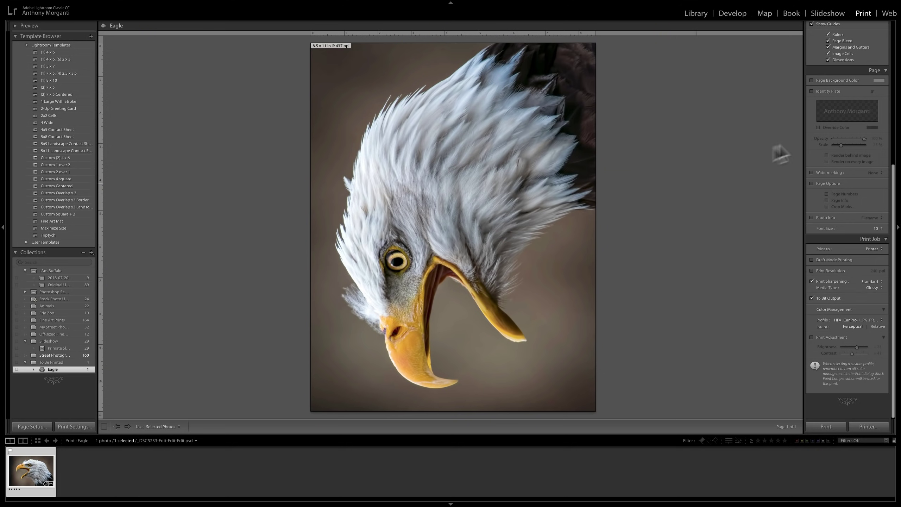
scroll(813, 137, up, 10)
scroll(837, 230, down, 2)
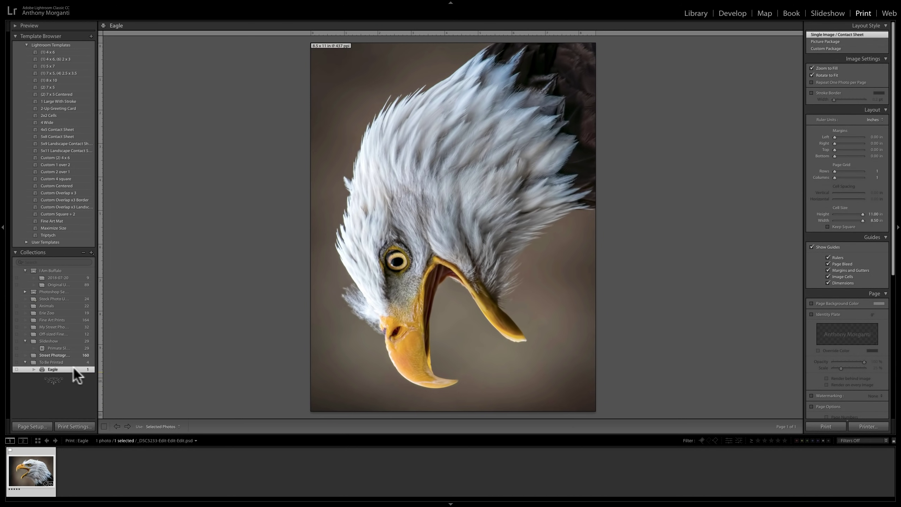
Return to the To Be Printed collection and save its print layout as template My Single Image in User Templates.
click(60, 362)
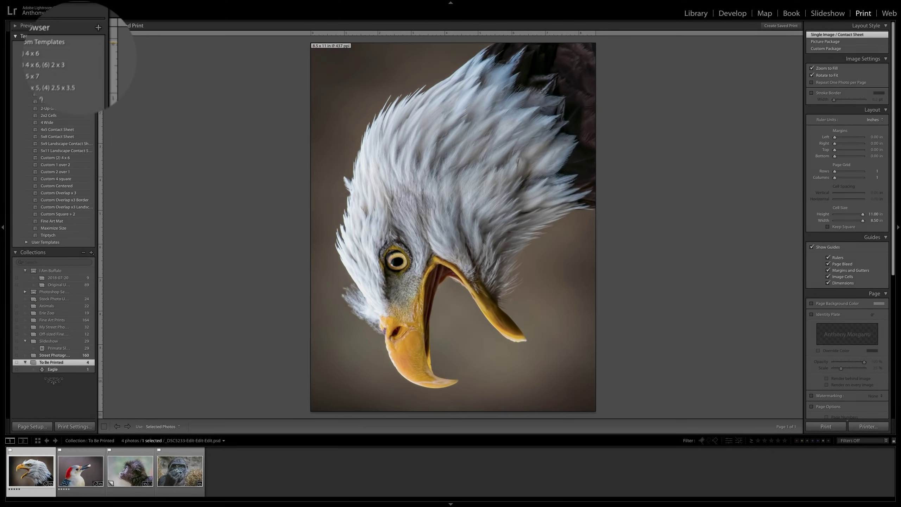
click(93, 36)
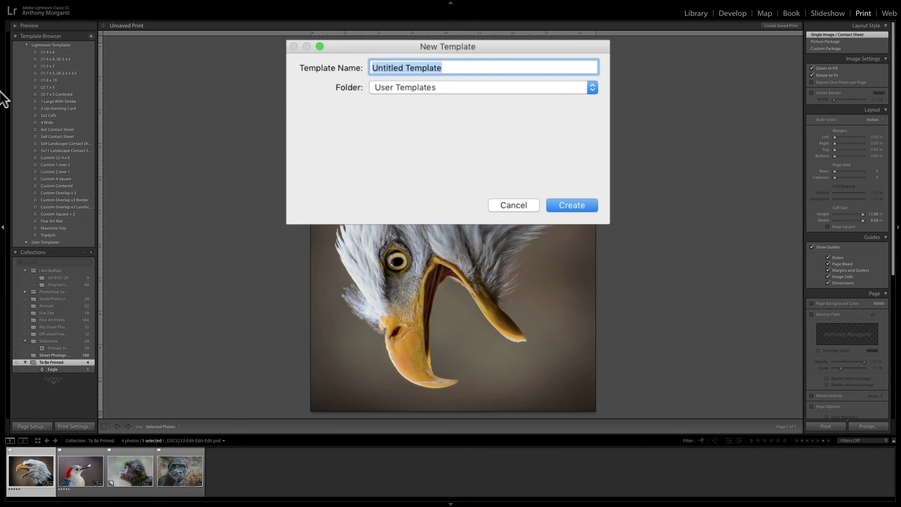
text(My Singl)
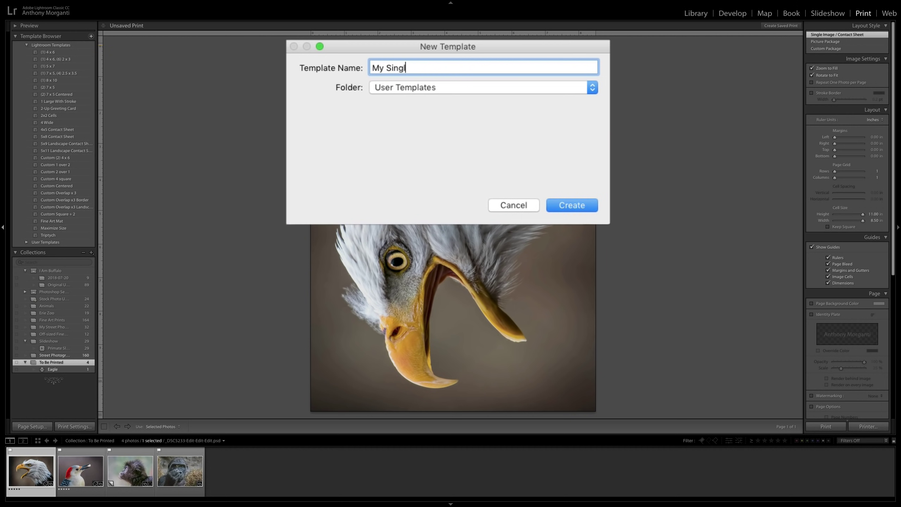
text(e Image)
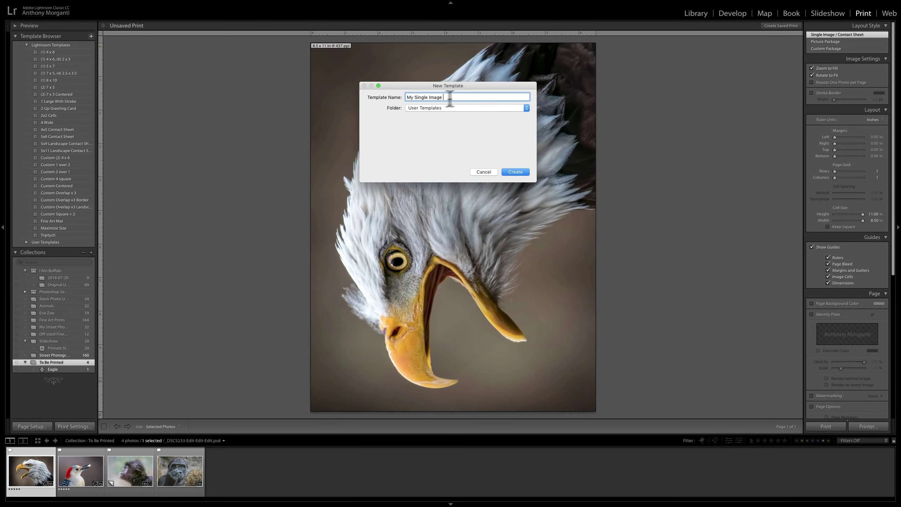
click(516, 172)
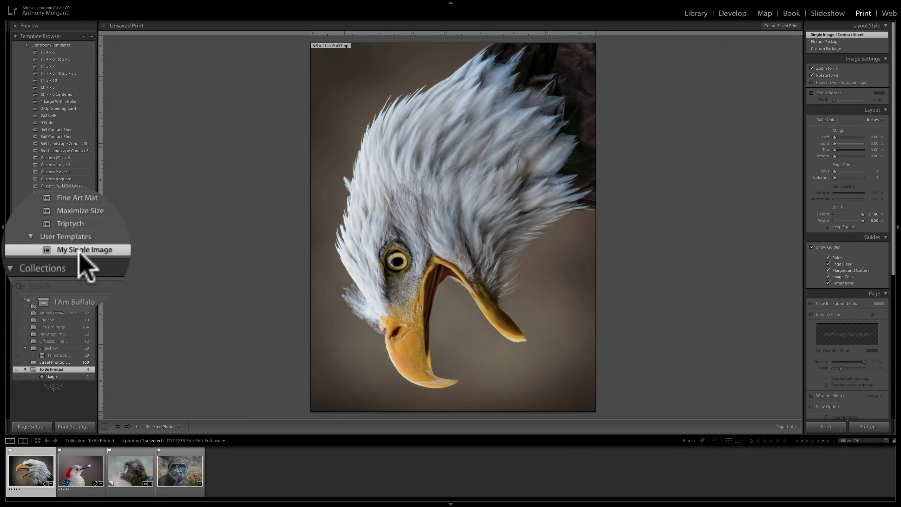
Select the gorilla photo, try the Fine Art Mat template on it, and apply the My Single Image template.
click(188, 478)
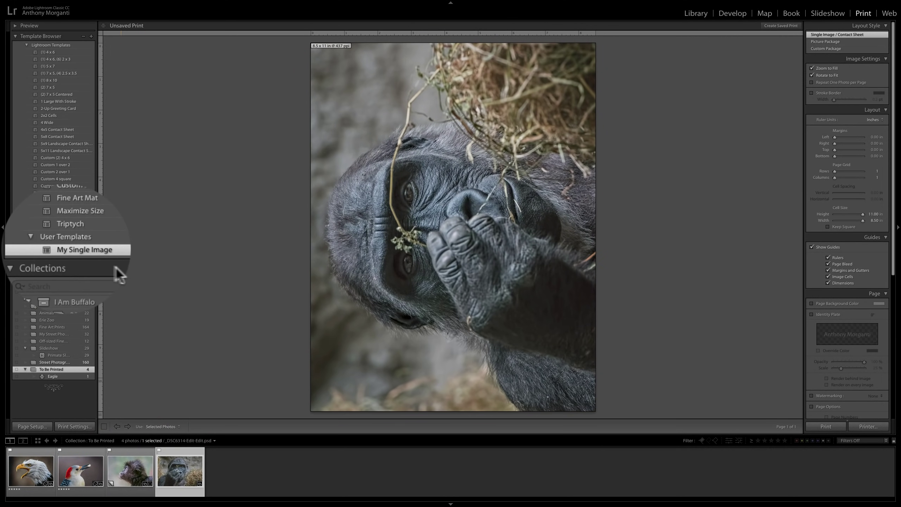
click(58, 220)
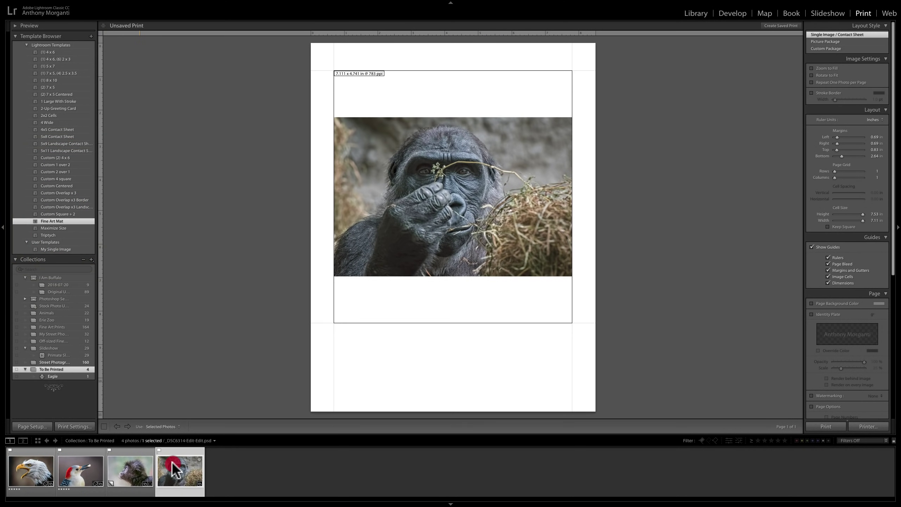
click(175, 470)
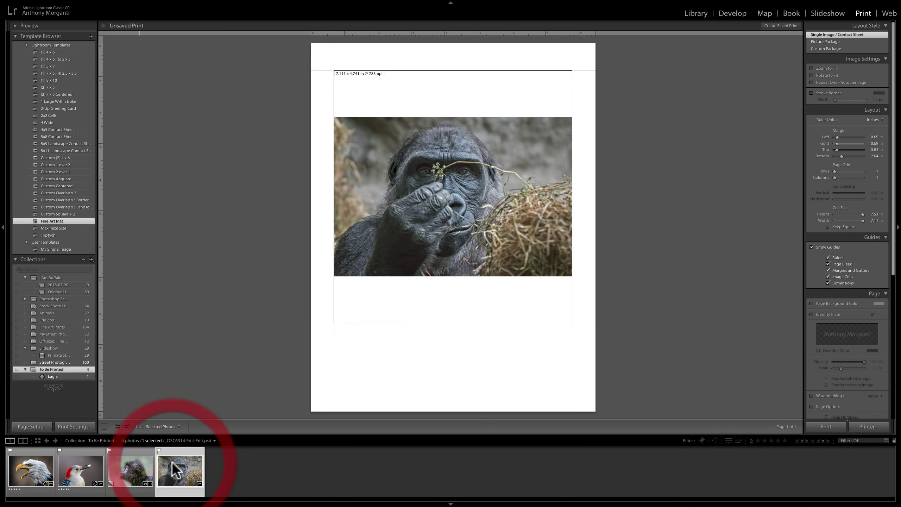
click(52, 249)
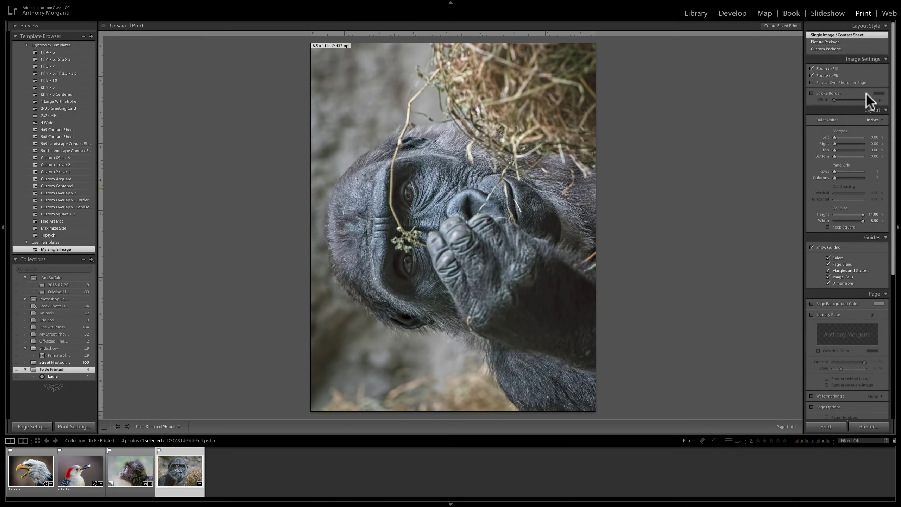
Review the layout settings applied by the template and open the saved Eagle print from the collections.
scroll(867, 99, up, 1)
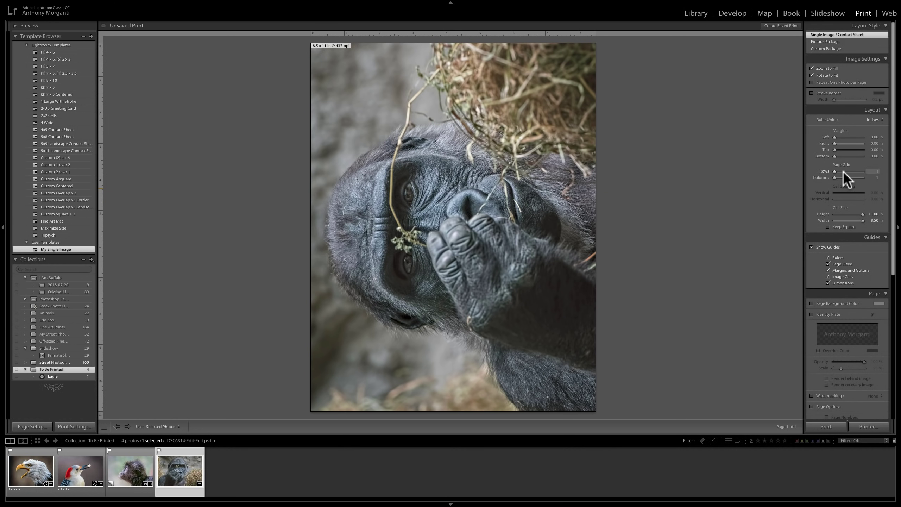
scroll(844, 171, down, 1)
scroll(844, 171, down, 3)
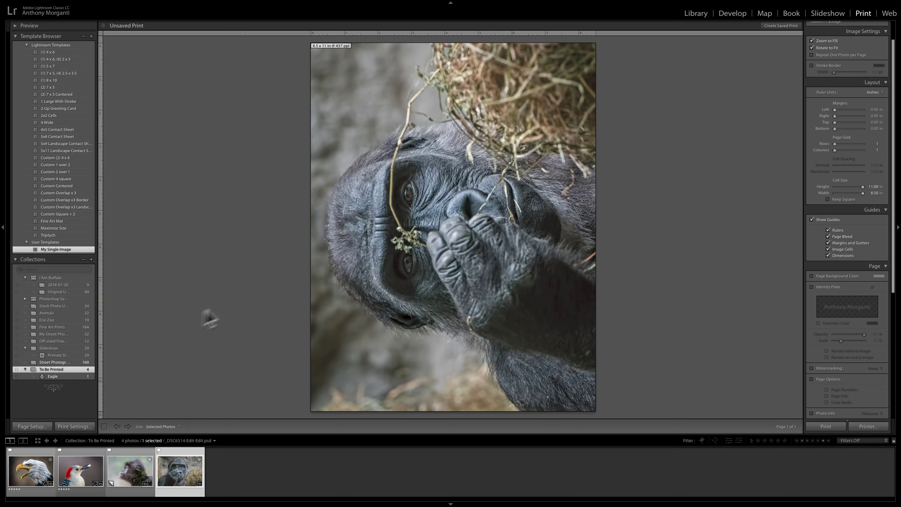
click(50, 376)
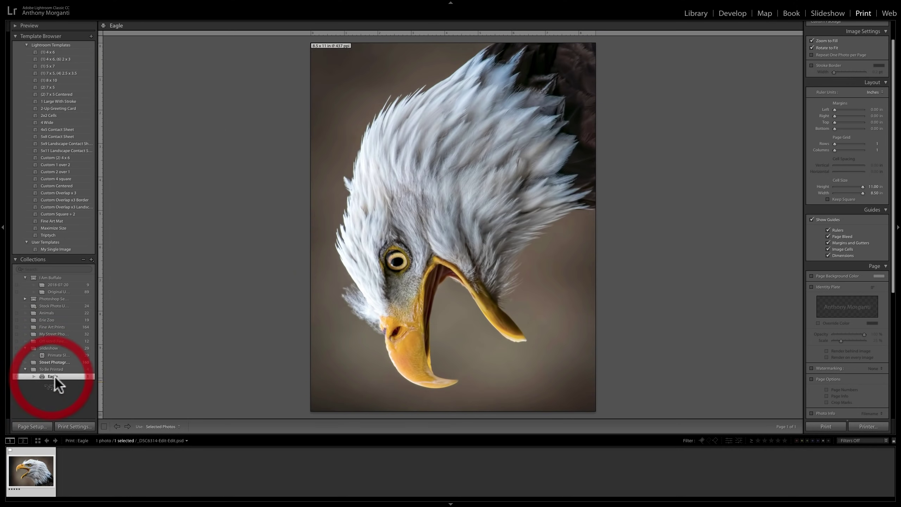